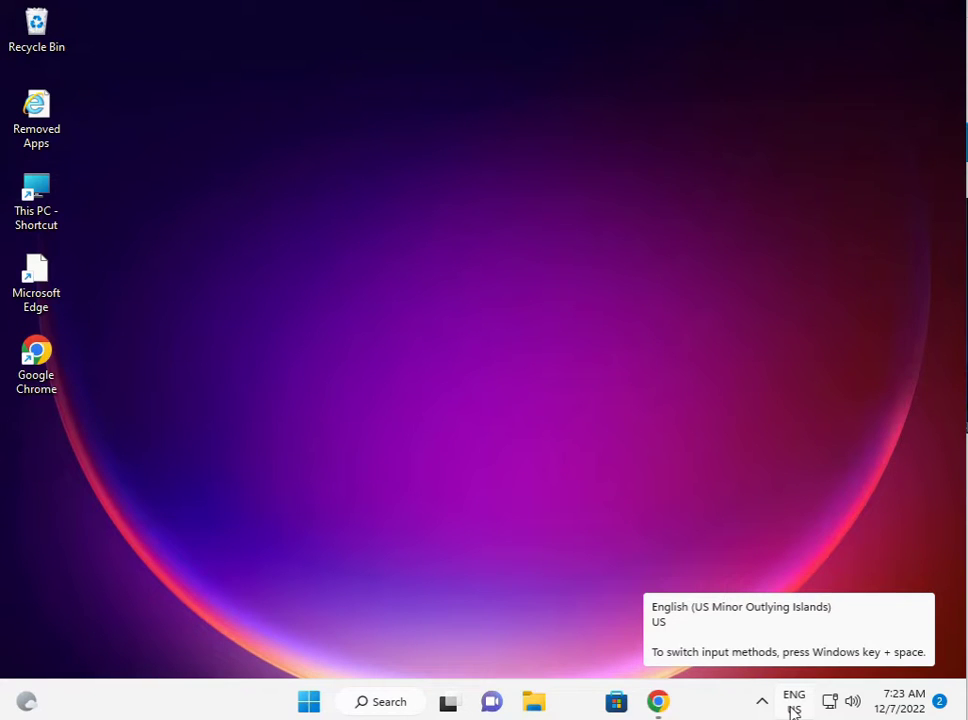
# Launch Settings from Start, maximize it, and scroll the System page down to Troubleshoot and Recovery.
pyautogui.click(311, 705)
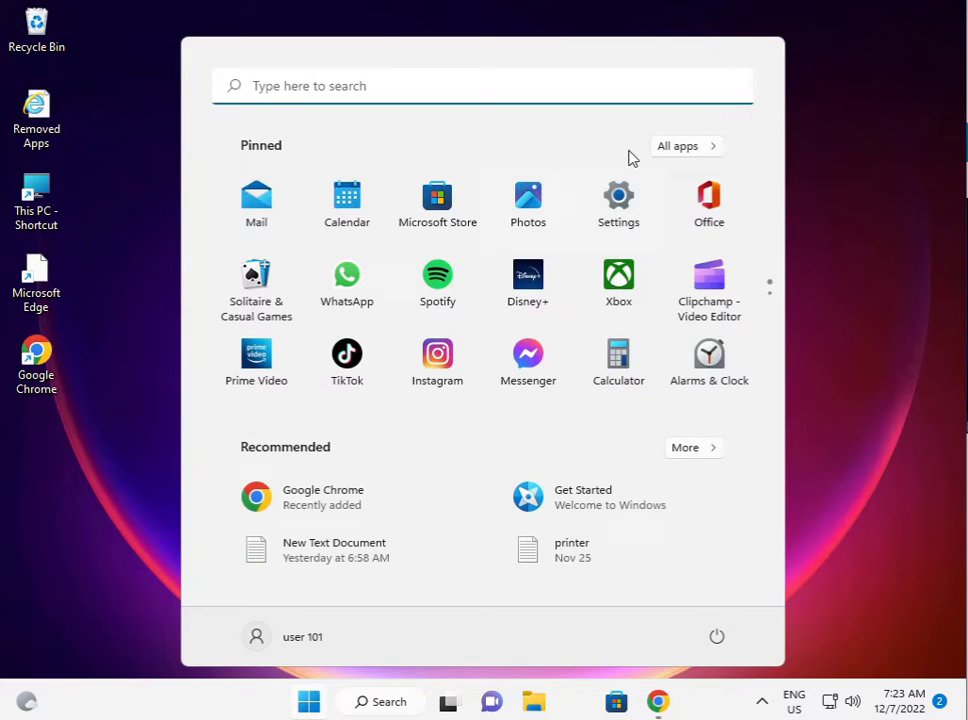
pyautogui.click(620, 198)
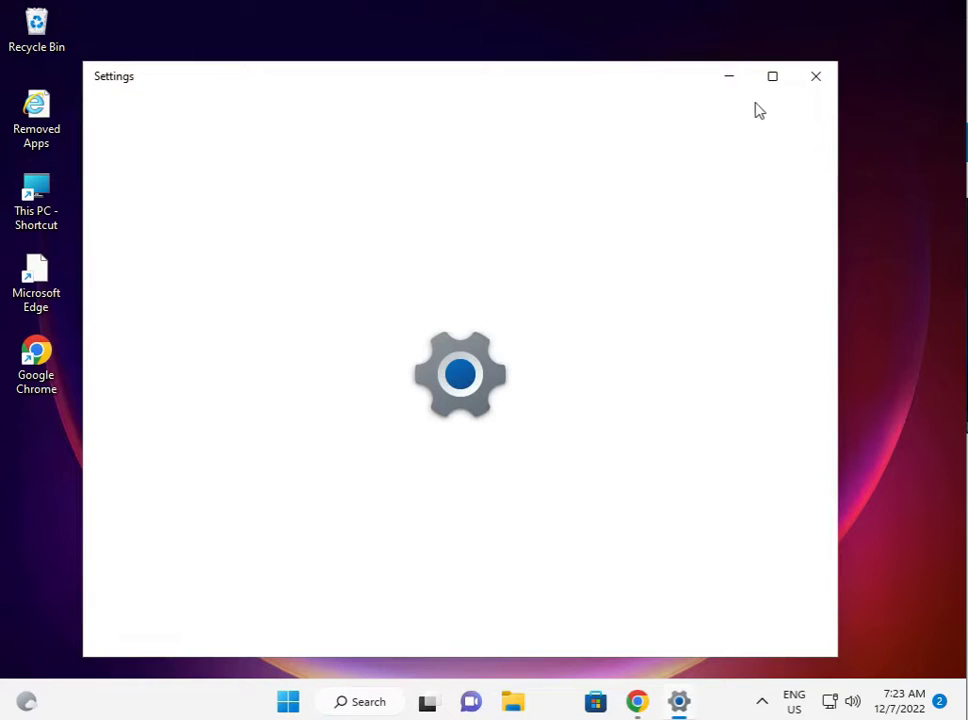
pyautogui.click(771, 78)
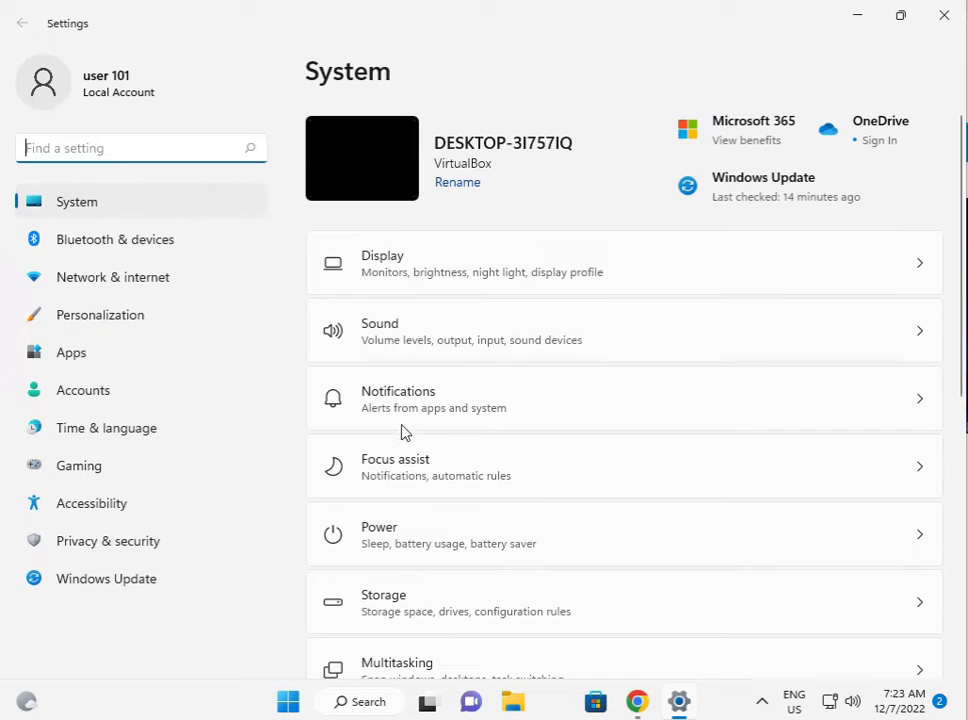
pyautogui.scroll(-3, 515, 622)
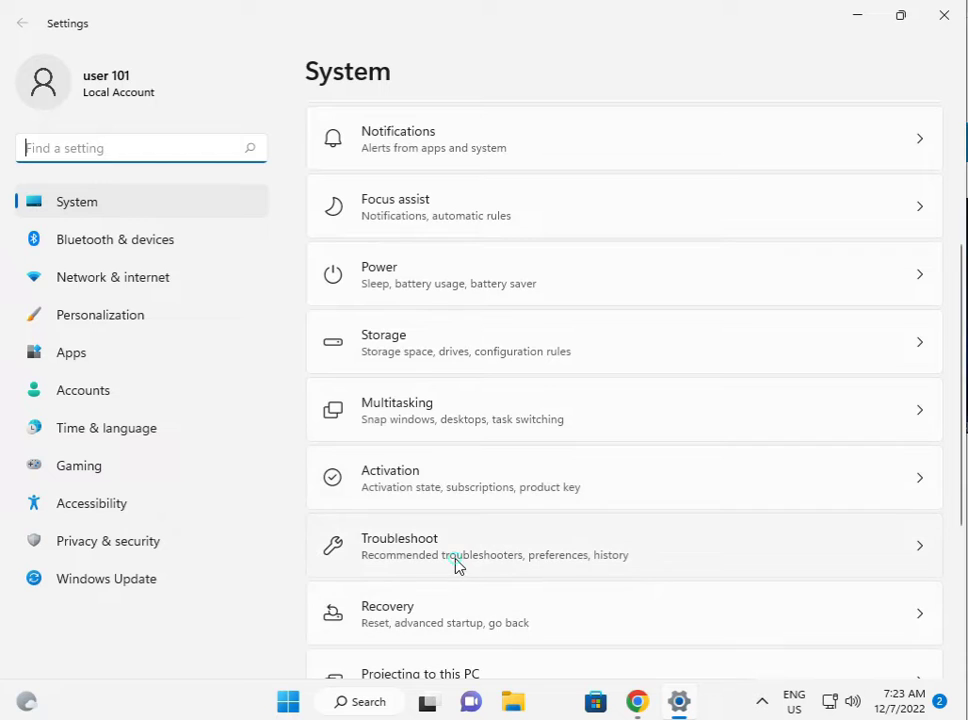
# Run the Windows Store Apps troubleshooter from System > Troubleshoot > Other troubleshooters.
pyautogui.click(455, 562)
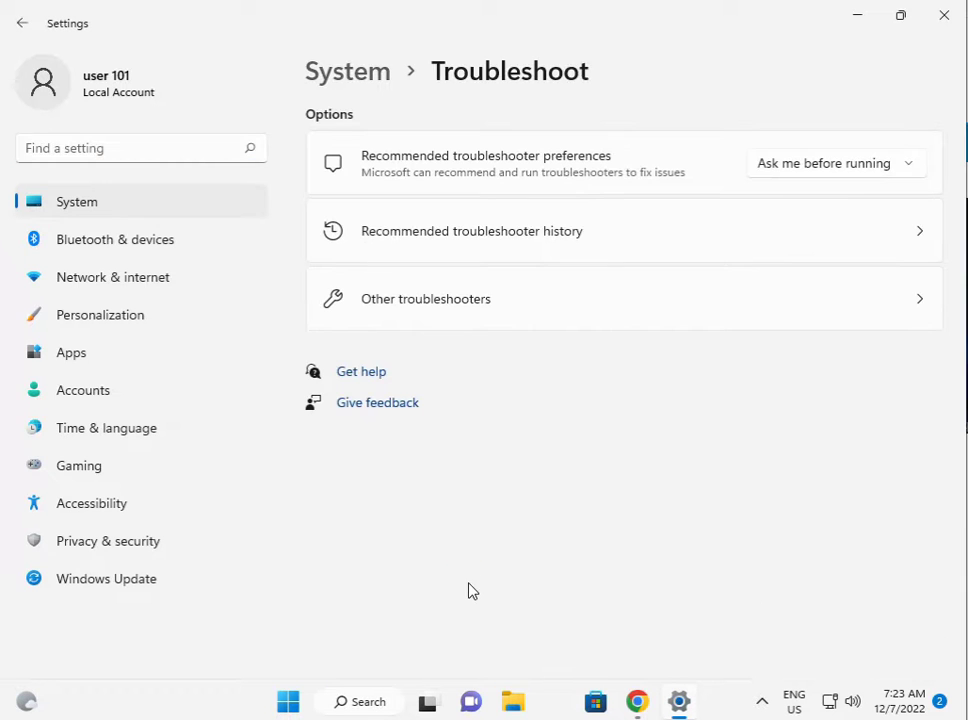
pyautogui.click(488, 306)
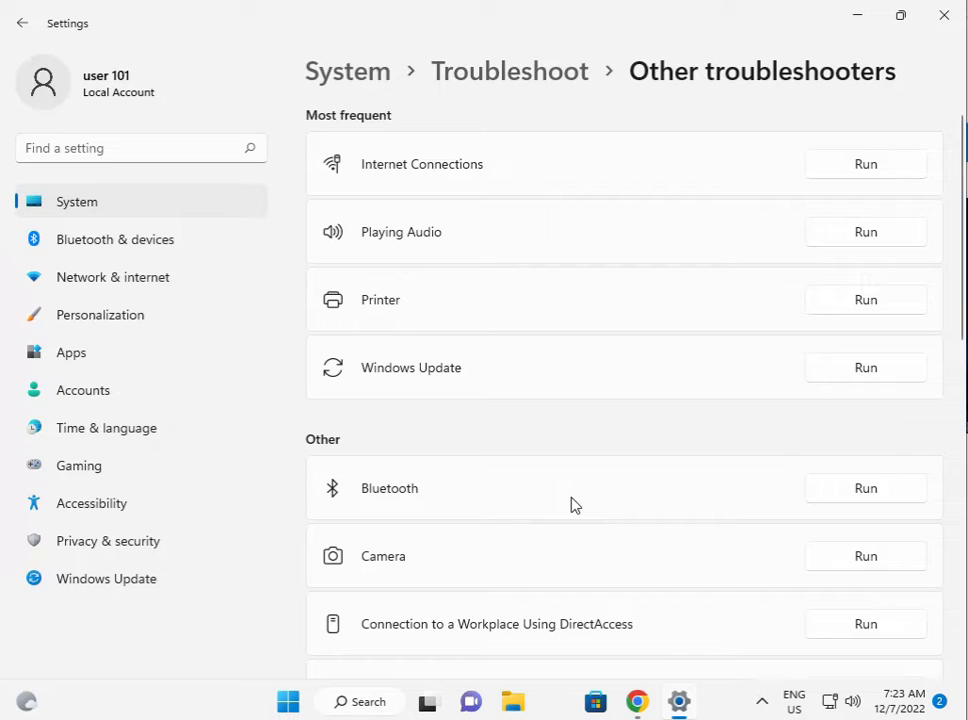
pyautogui.scroll(-1, 556, 518)
pyautogui.scroll(-2, 556, 520)
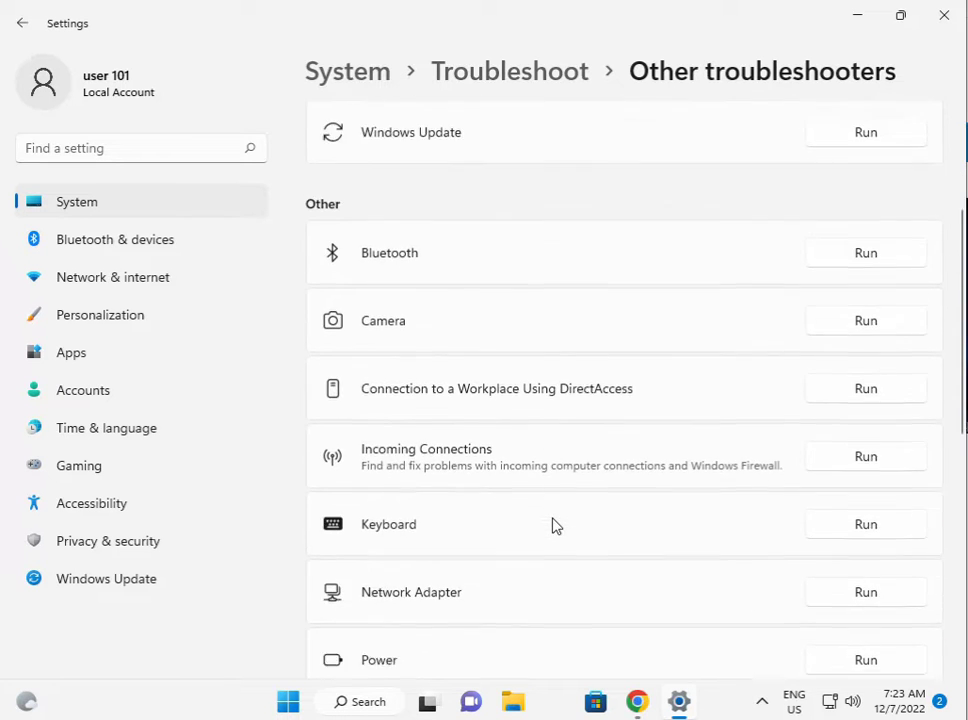
pyautogui.scroll(-1, 556, 522)
pyautogui.scroll(-2, 556, 526)
pyautogui.scroll(-1, 556, 526)
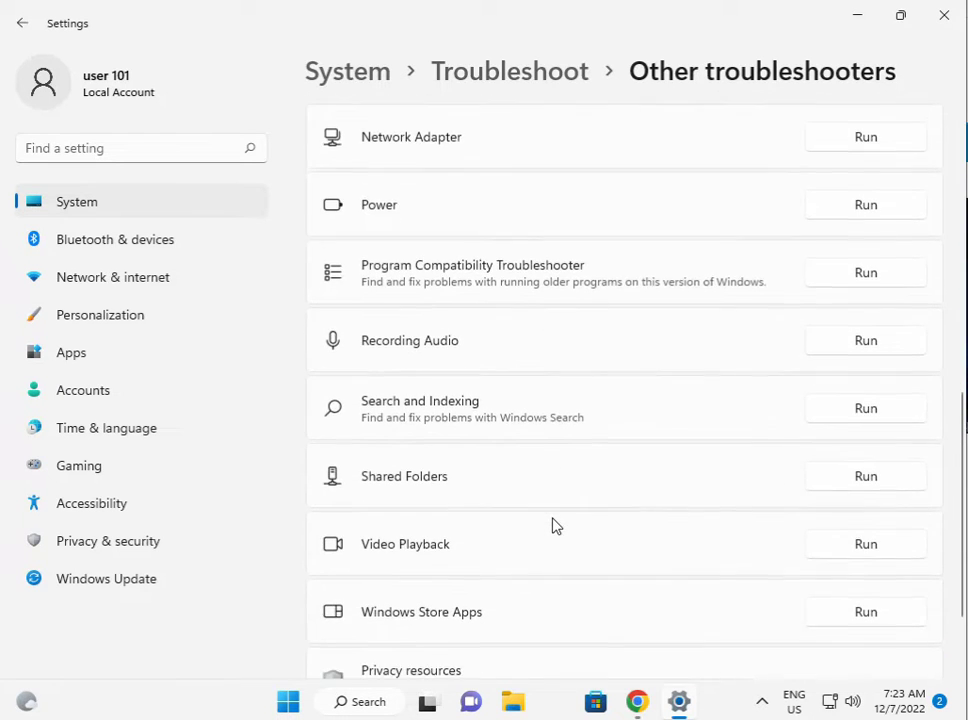
pyautogui.scroll(-1, 556, 526)
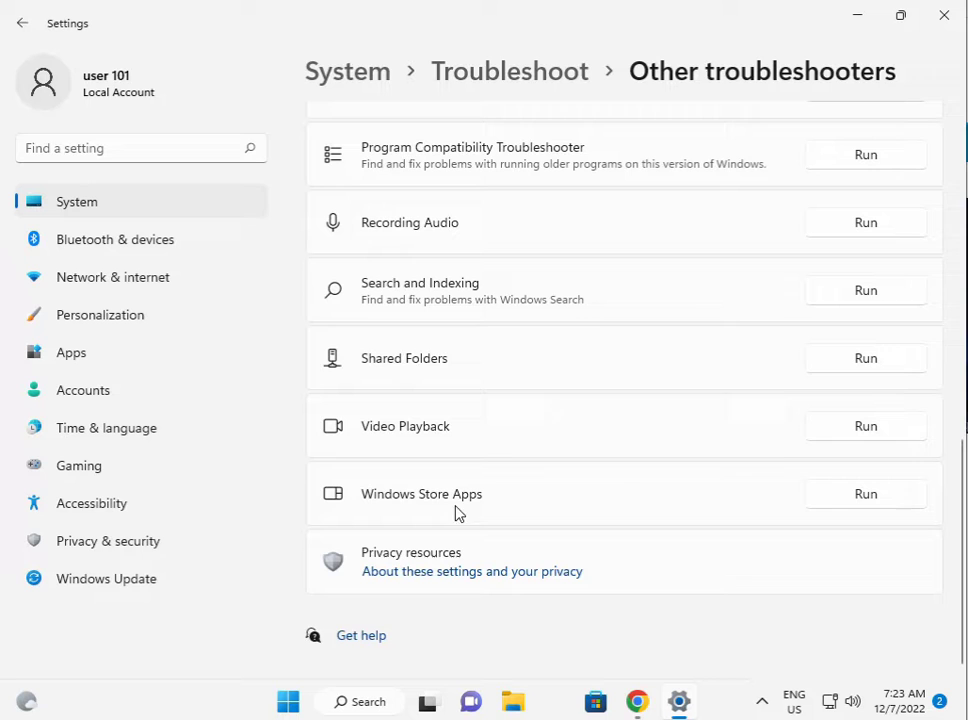
pyautogui.click(842, 496)
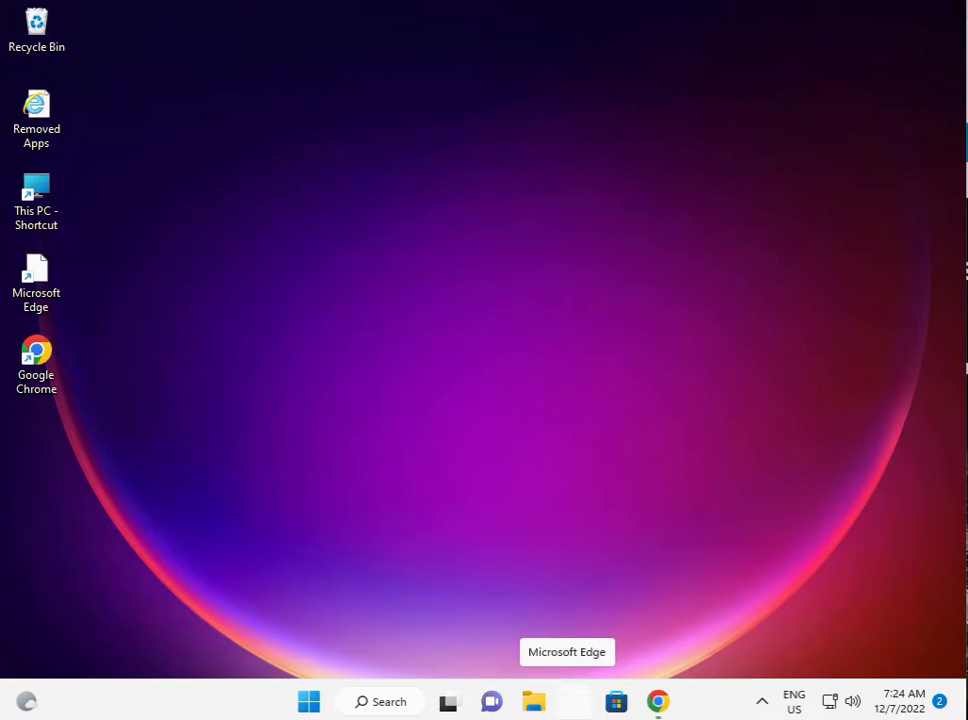
# Reopen Settings on Apps > Apps & features and bring up Microsoft Store's options menu.
pyautogui.click(312, 703)
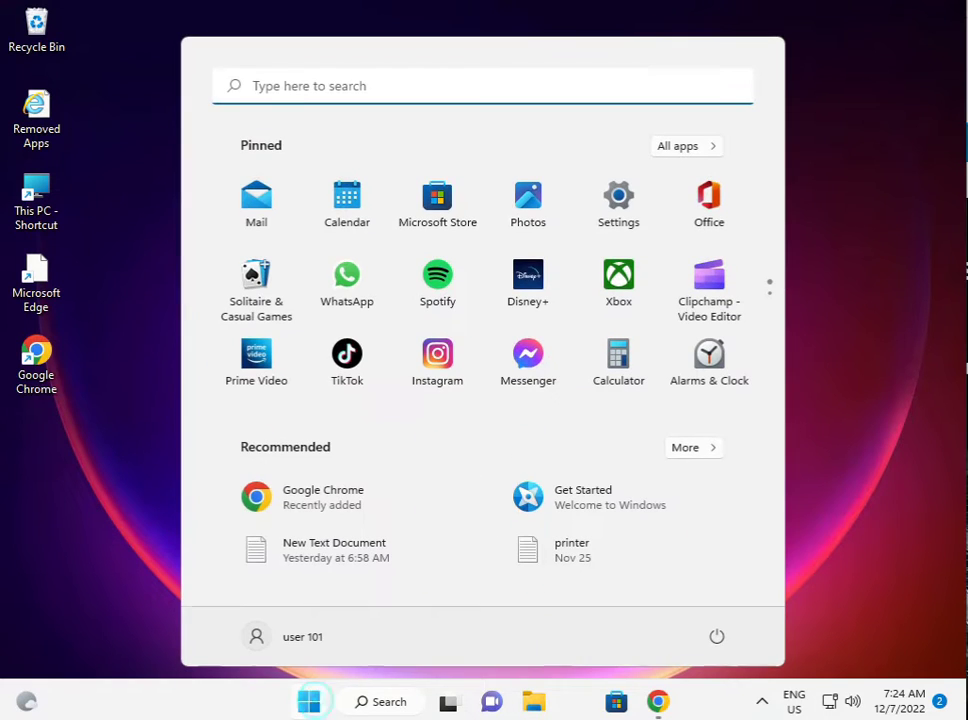
pyautogui.click(607, 212)
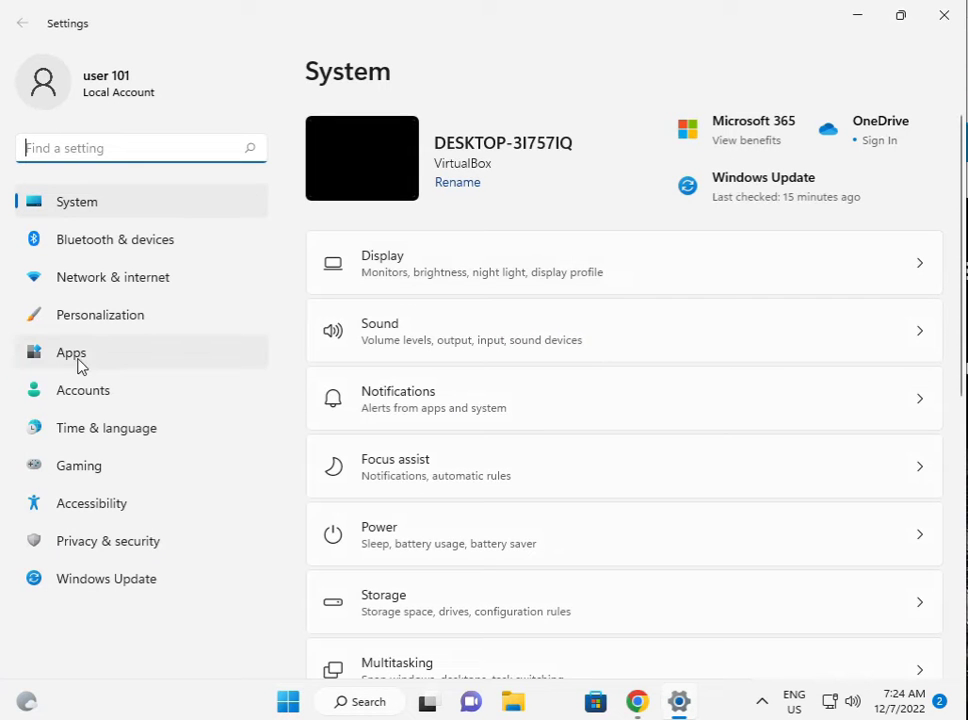
pyautogui.click(91, 360)
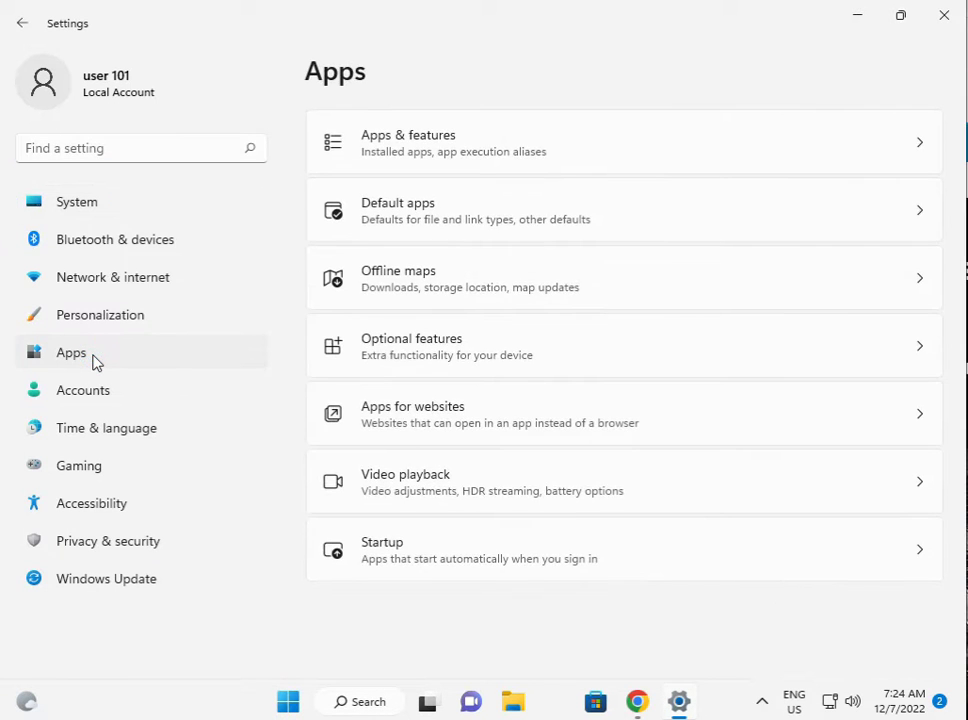
pyautogui.click(497, 148)
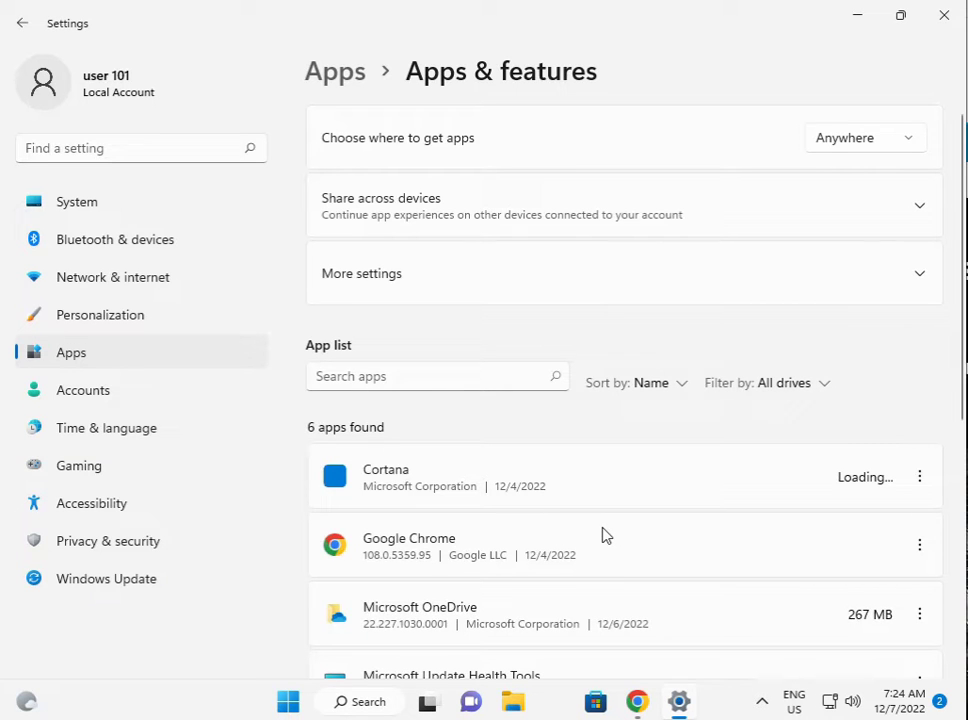
pyautogui.scroll(-5, 711, 620)
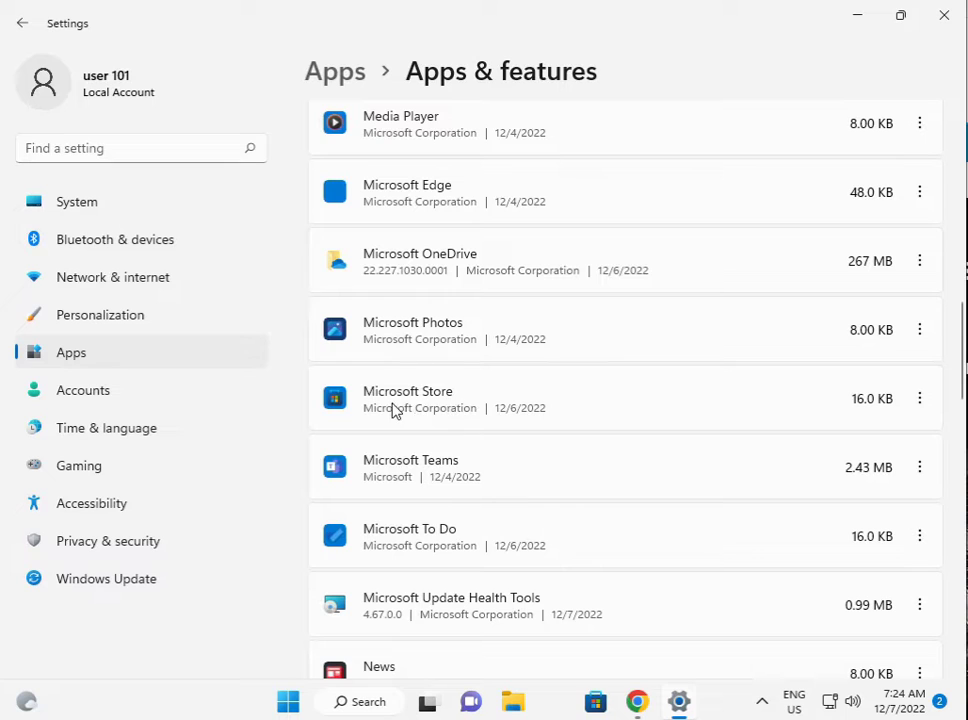
pyautogui.click(919, 400)
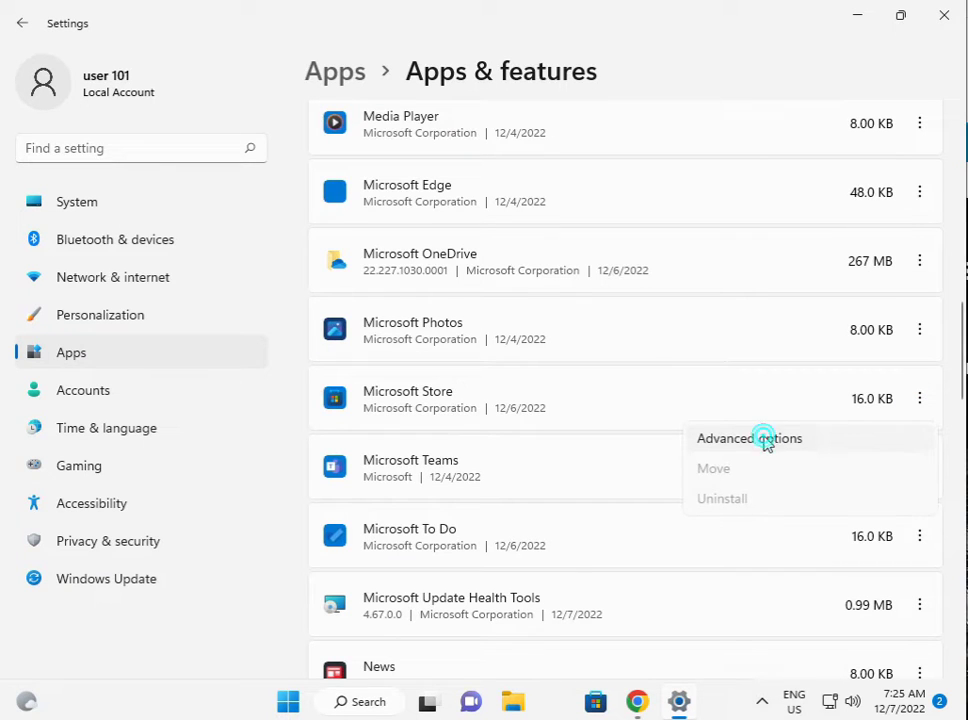
# On Microsoft Store's Advanced options page, run Repair, then Reset and confirm deleting its data.
pyautogui.click(741, 446)
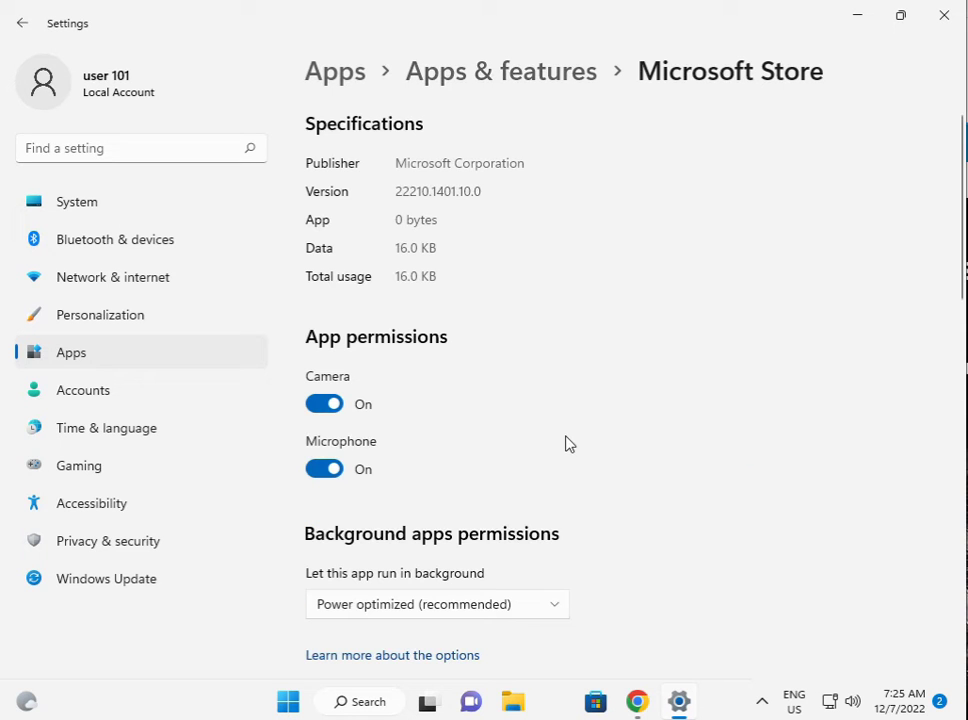
pyautogui.scroll(-2, 493, 453)
pyautogui.scroll(-2, 493, 453)
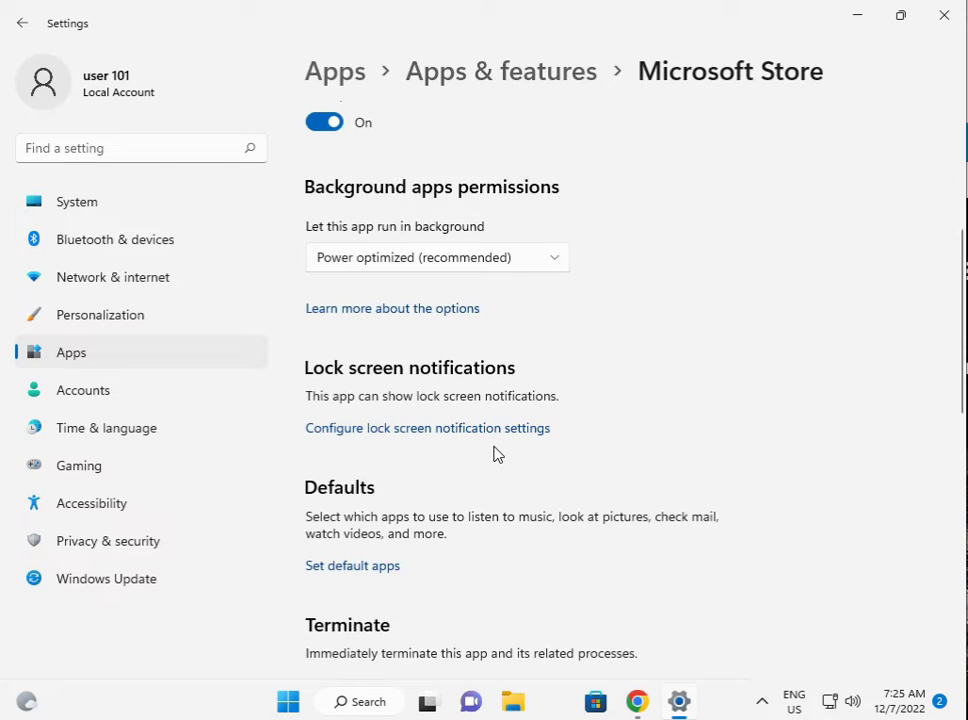
pyautogui.scroll(-1, 493, 453)
pyautogui.scroll(-4, 494, 453)
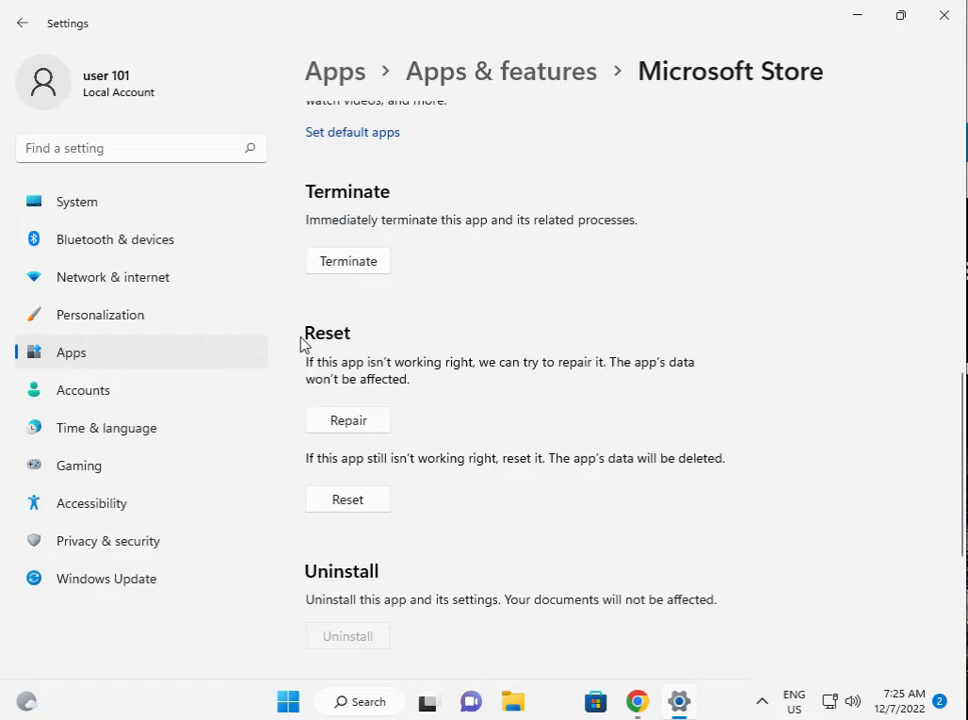
pyautogui.click(338, 421)
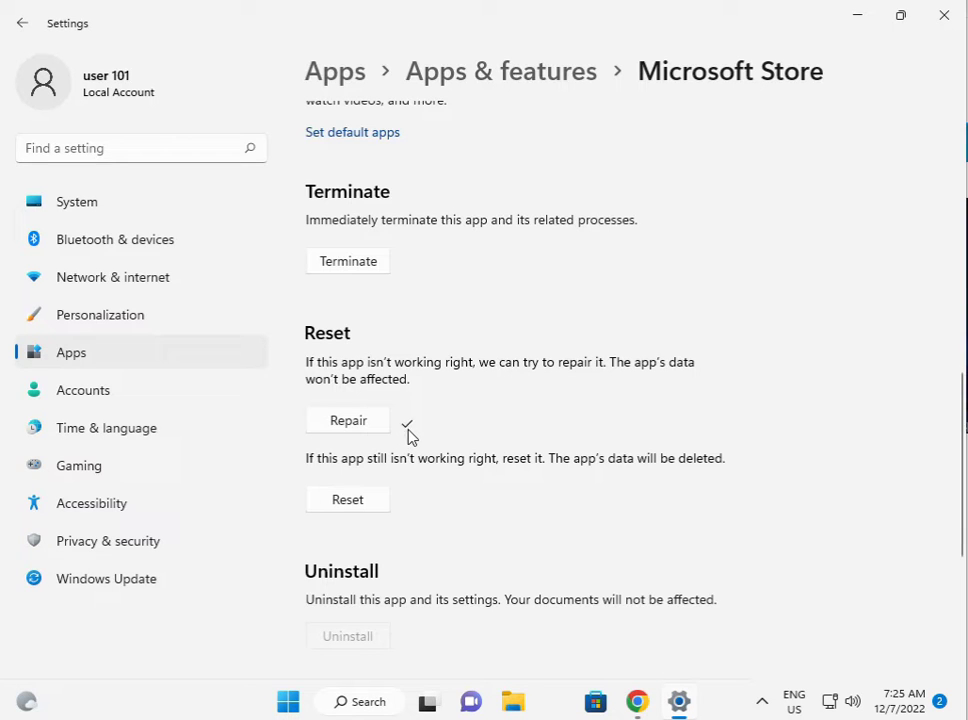
pyautogui.click(350, 501)
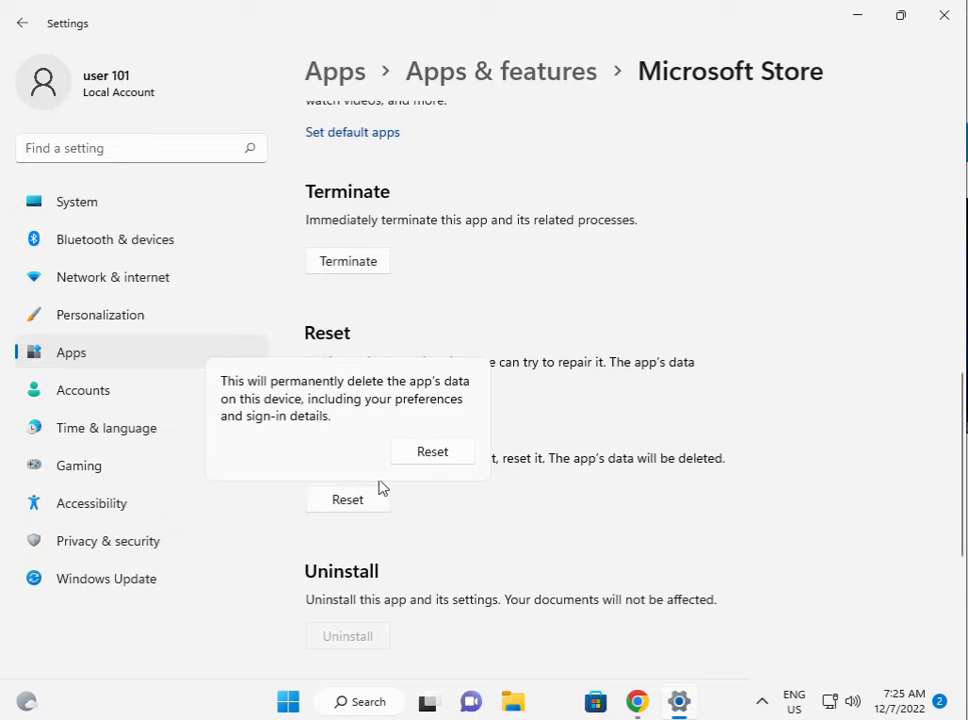
pyautogui.click(427, 455)
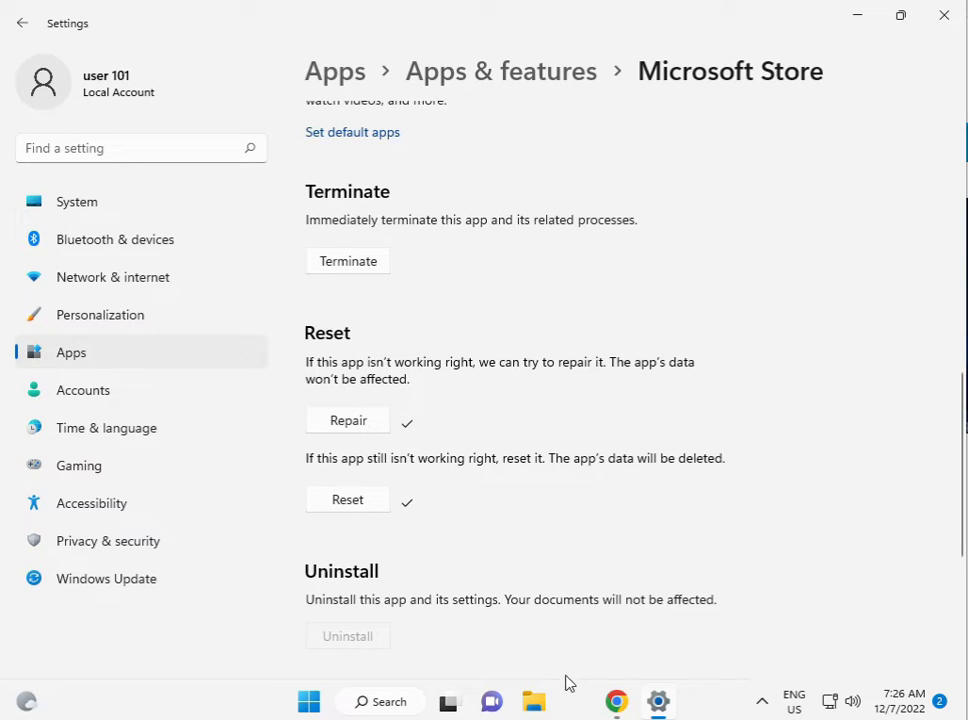
# Close Settings and browse File Explorer to This PC > Local Disk (C:) > Users > the user's profile folder.
pyautogui.click(953, 20)
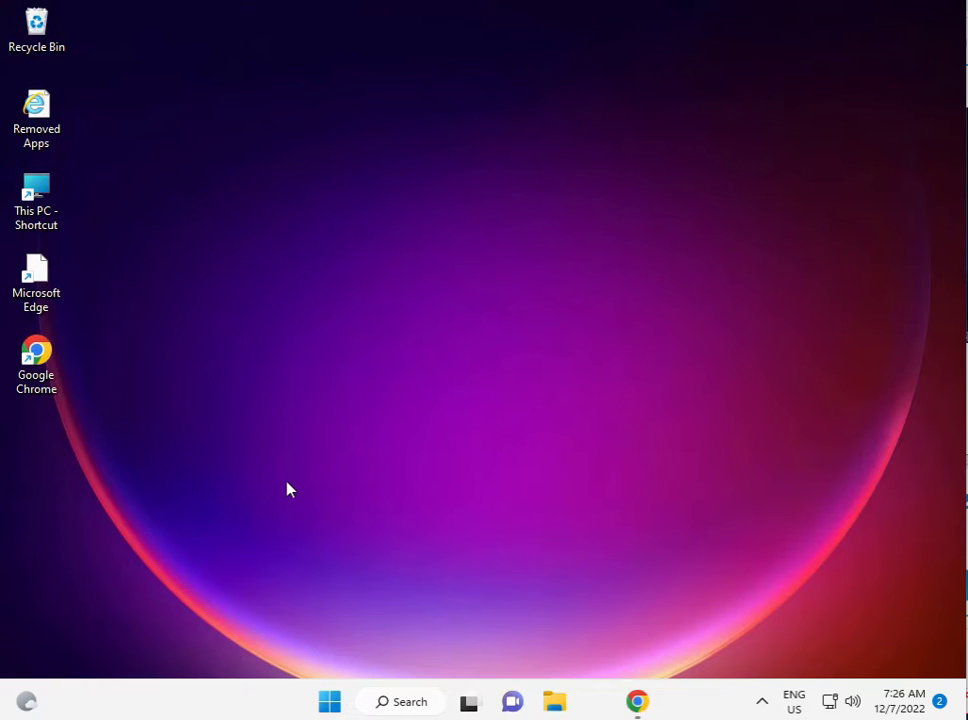
pyautogui.click(556, 703)
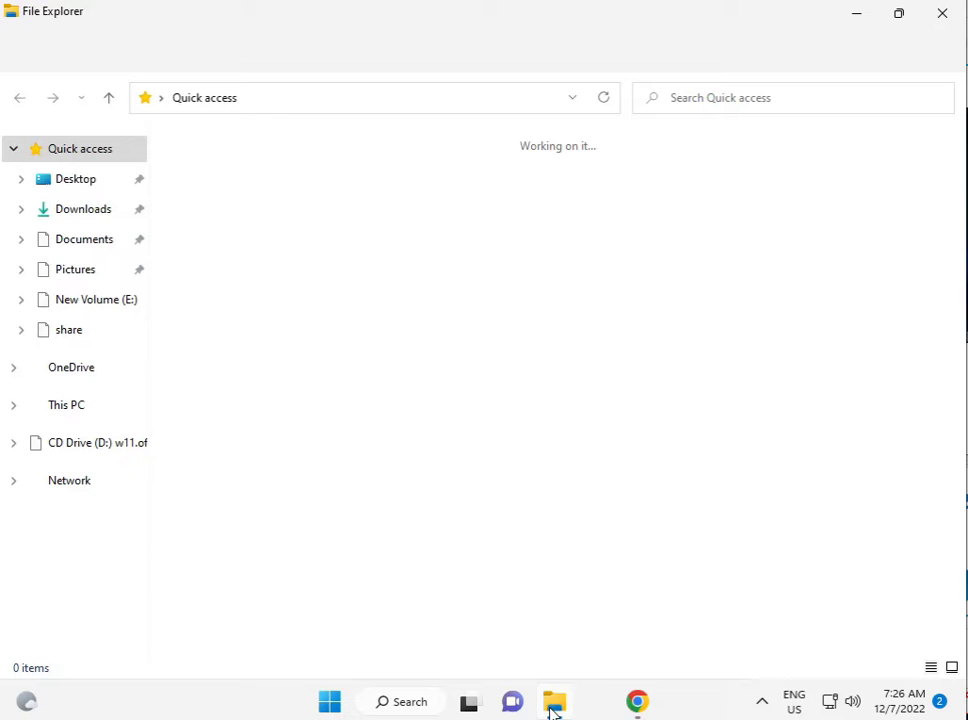
pyautogui.click(78, 412)
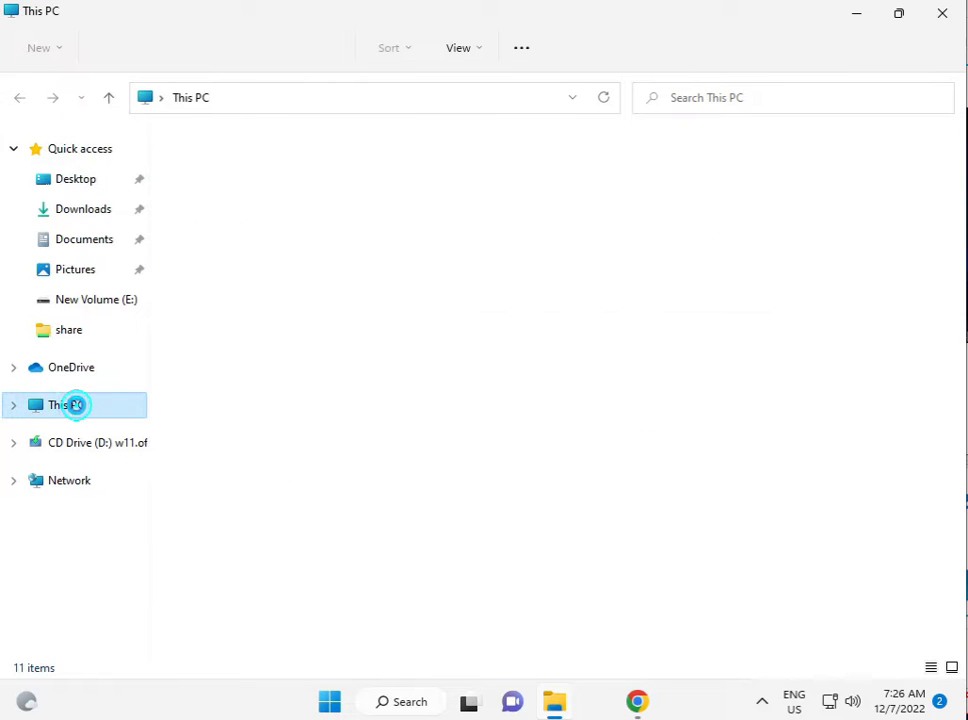
pyautogui.click(287, 313)
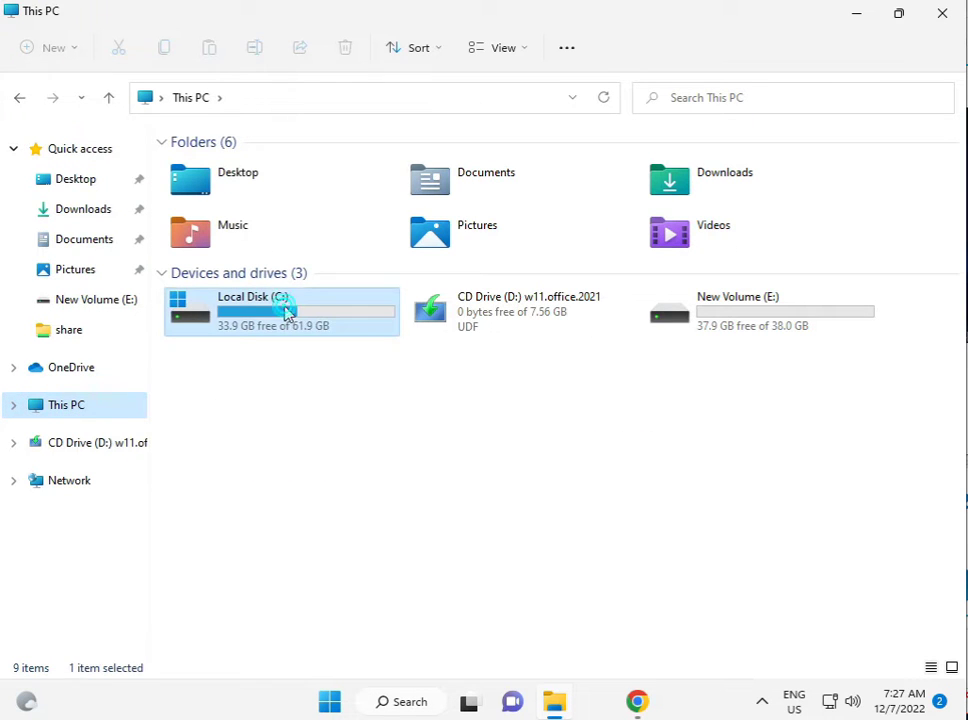
pyautogui.doubleClick(287, 313)
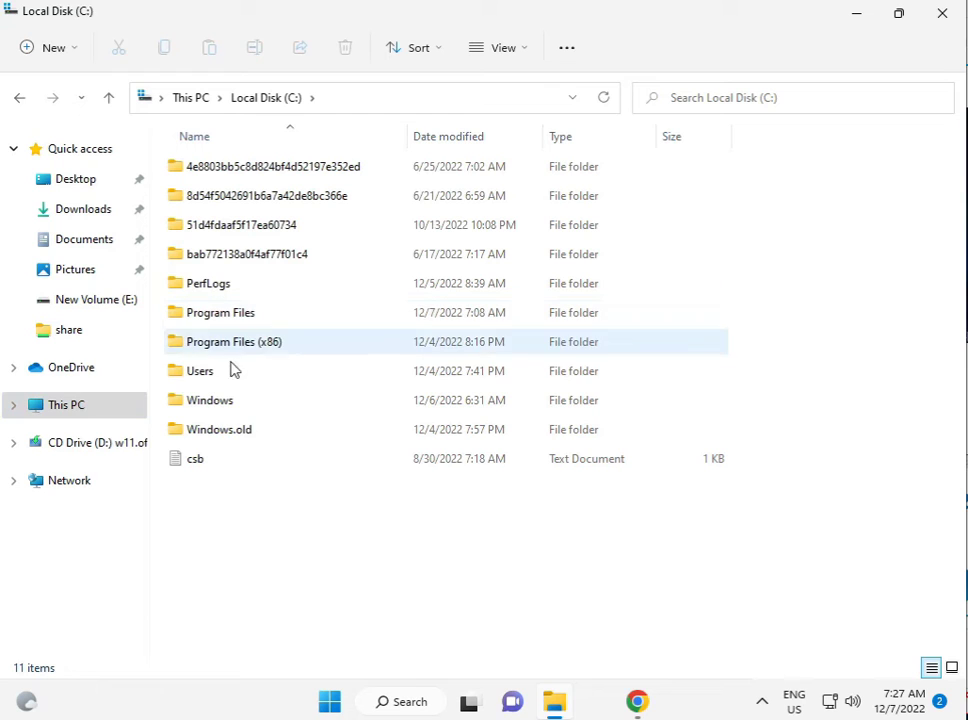
pyautogui.click(228, 371)
pyautogui.doubleClick(228, 373)
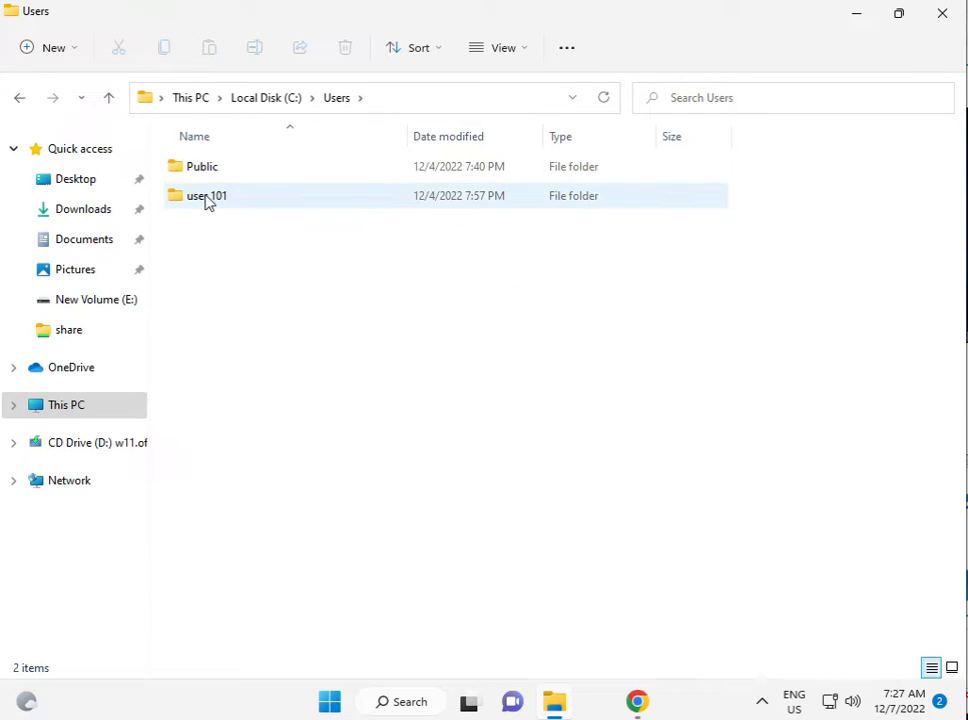
pyautogui.moveTo(207, 198)
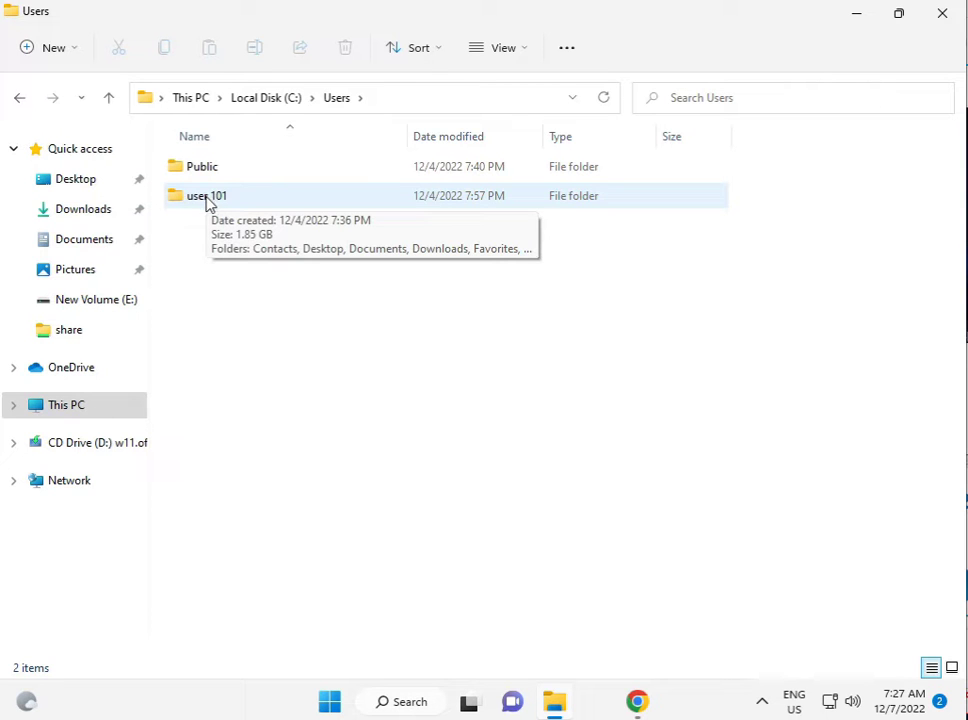
pyautogui.click(214, 200)
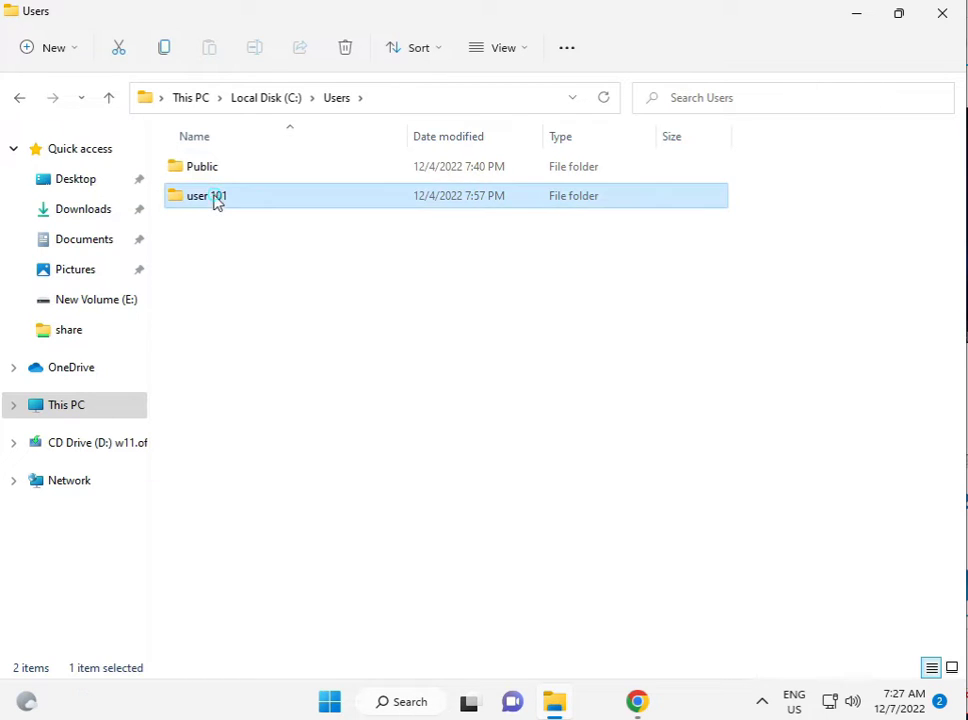
pyautogui.doubleClick(214, 200)
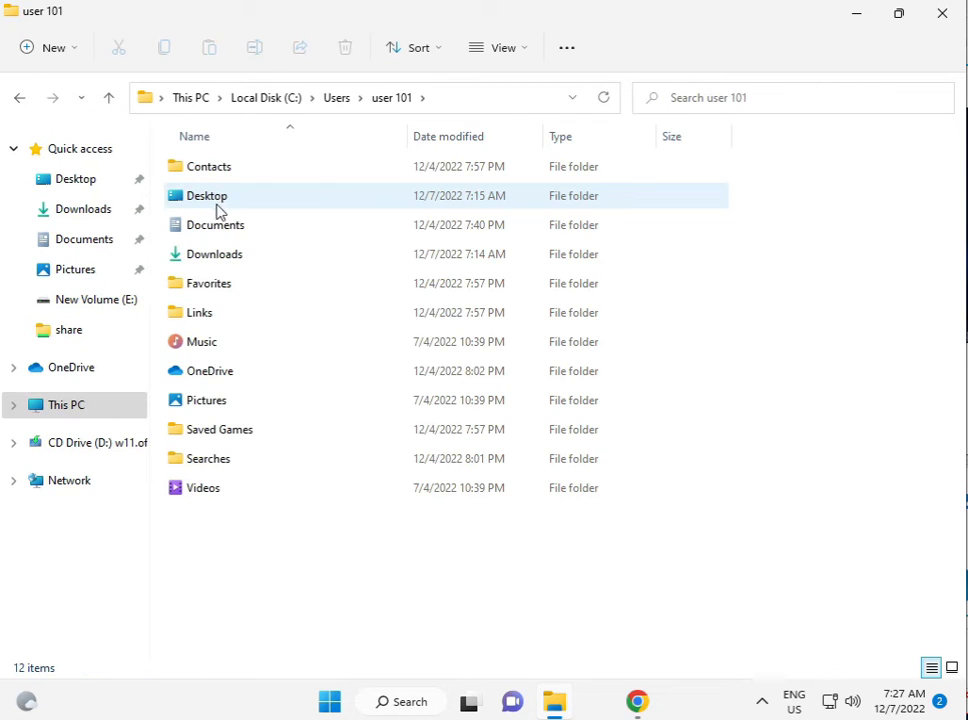
pyautogui.click(557, 53)
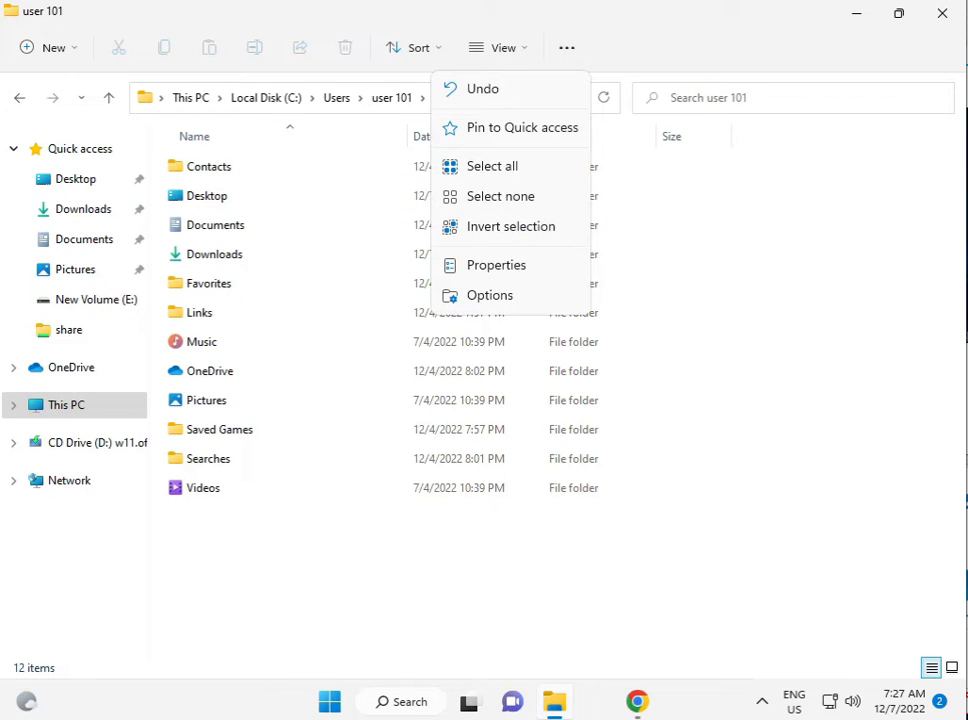
pyautogui.click(480, 264)
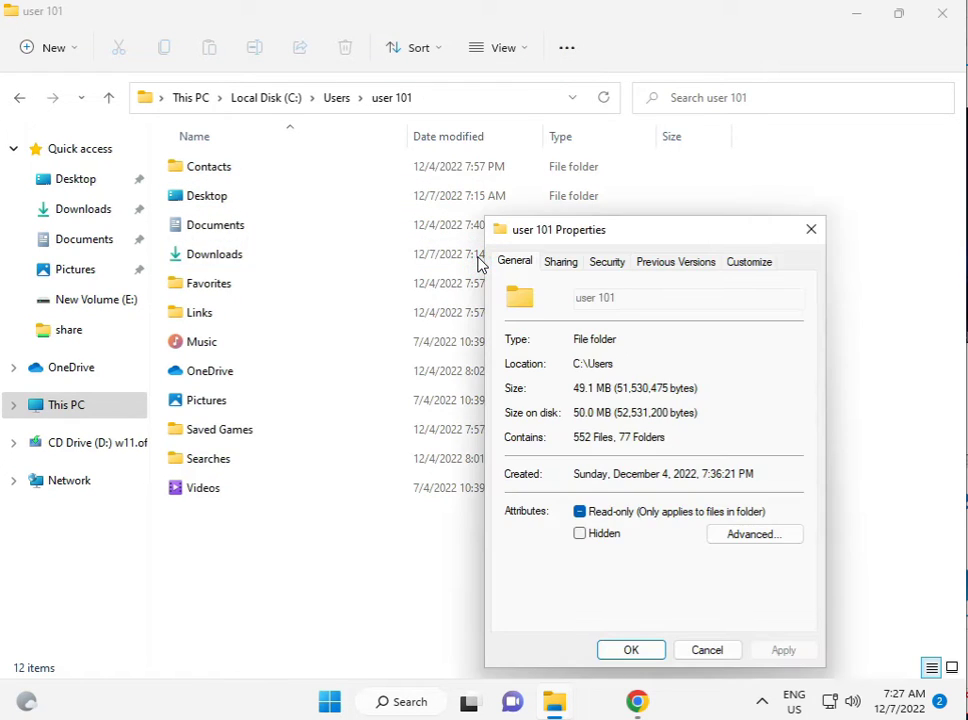
pyautogui.click(813, 226)
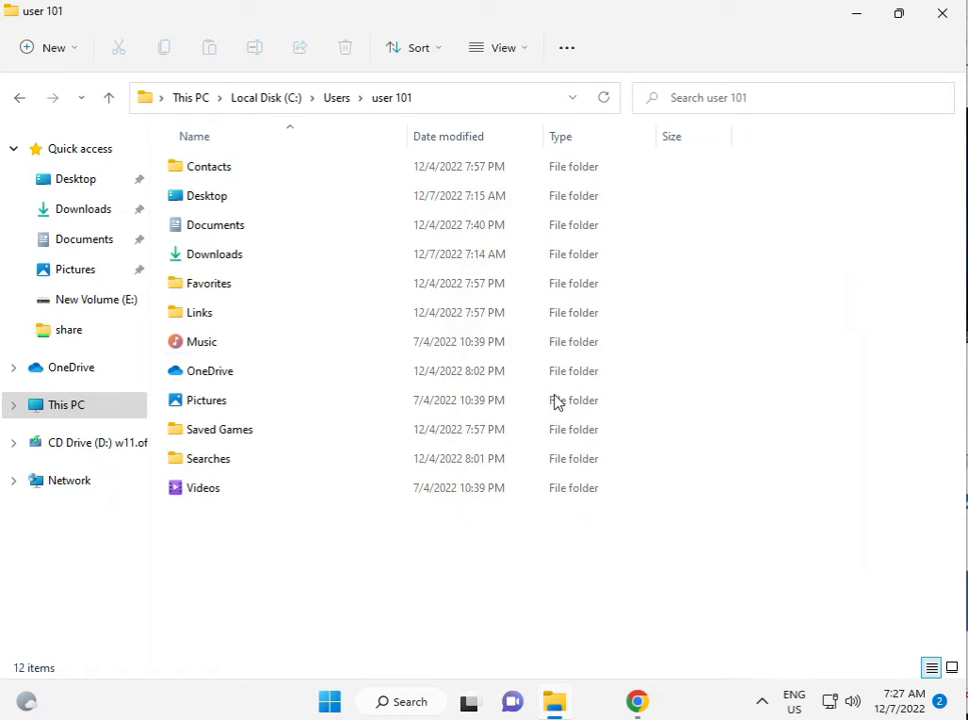
pyautogui.click(568, 49)
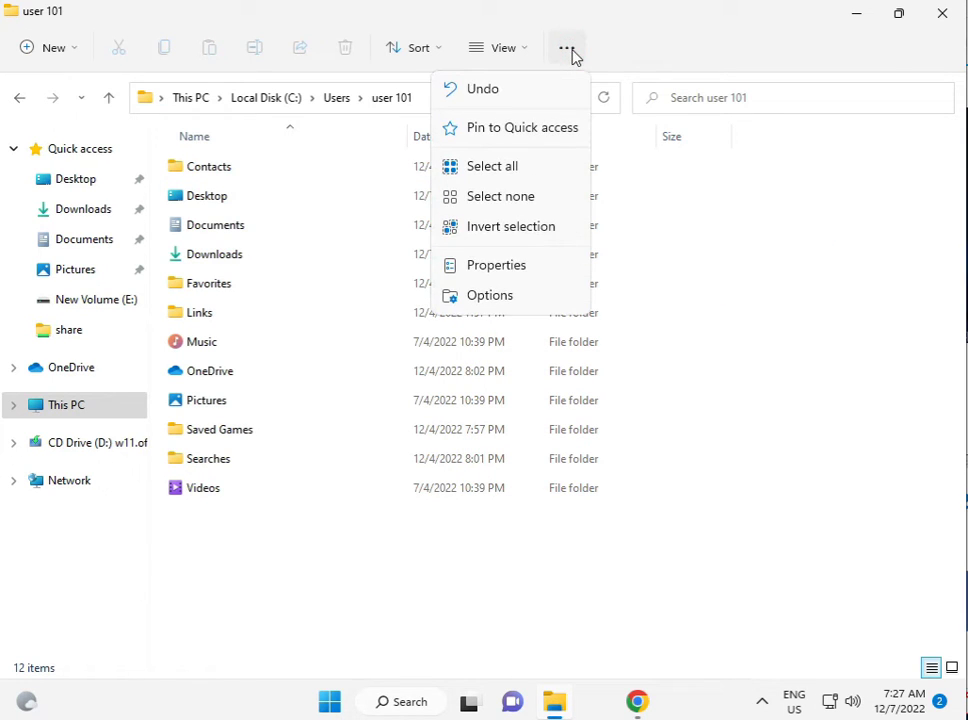
# Turn on 'Show hidden files, folders, and drives' in Folder Options, then select AppData.
pyautogui.click(489, 297)
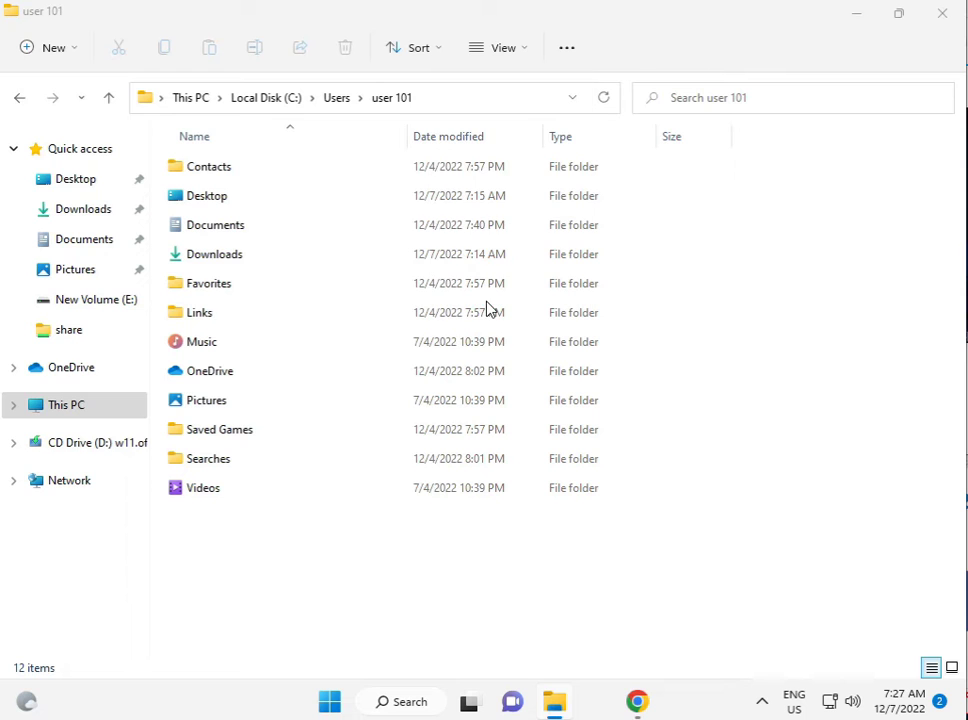
pyautogui.click(92, 188)
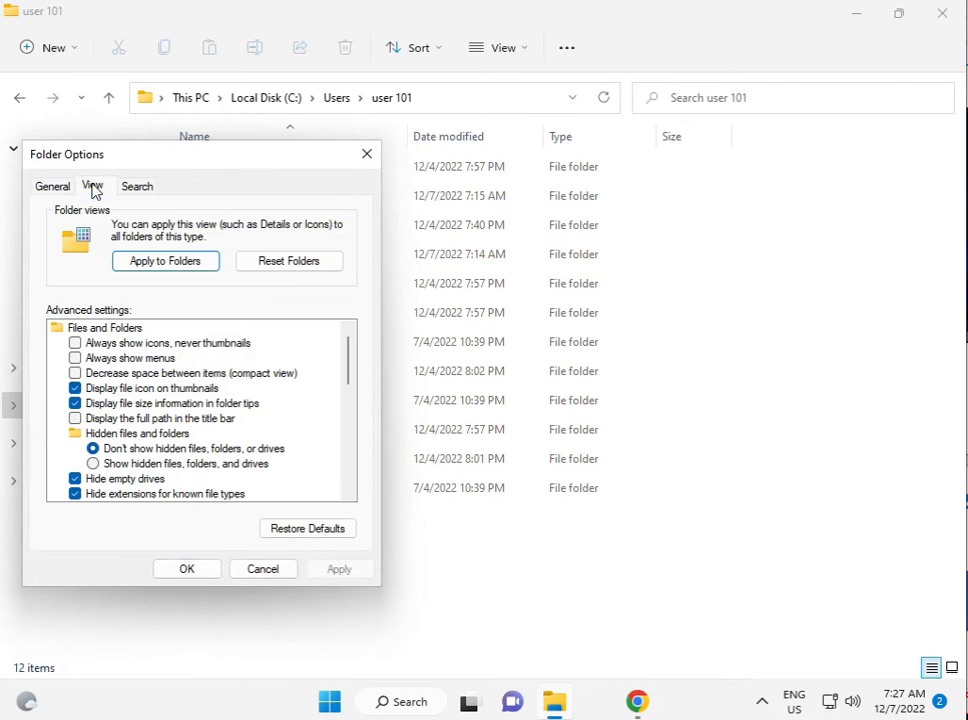
pyautogui.click(130, 465)
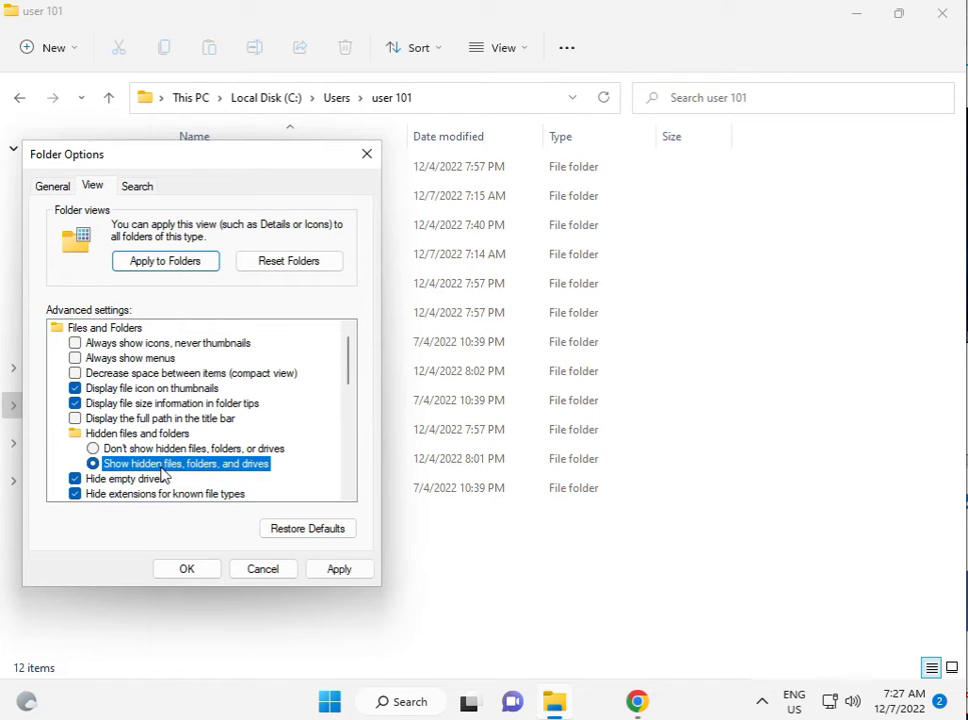
pyautogui.click(198, 576)
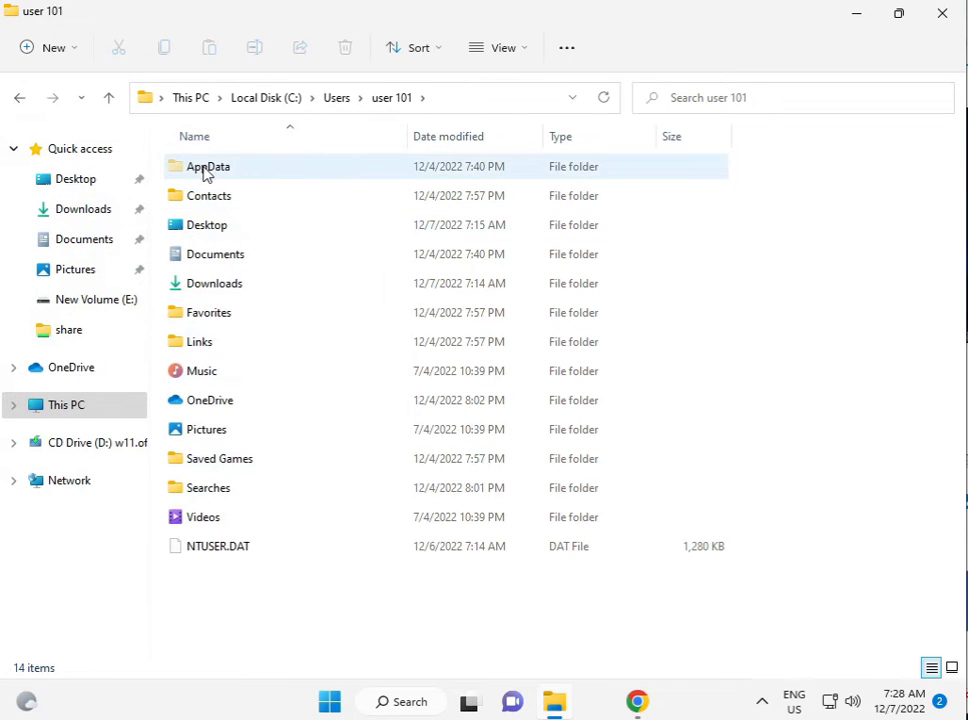
pyautogui.click(207, 172)
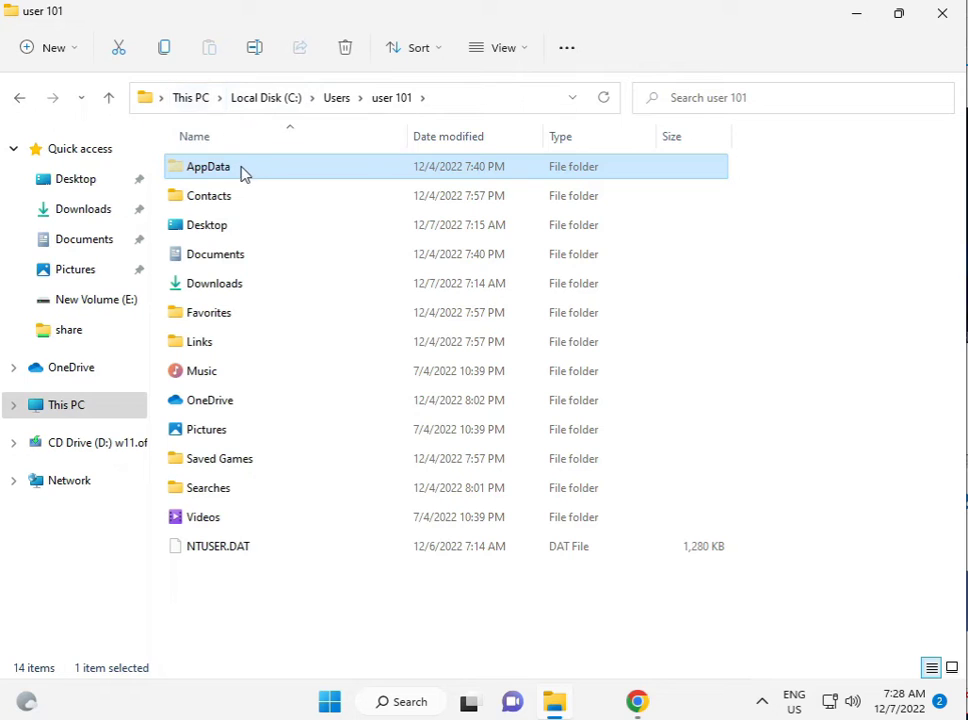
# Open AppData and bring up the Local folder's Properties through Show more options.
pyautogui.doubleClick(240, 172)
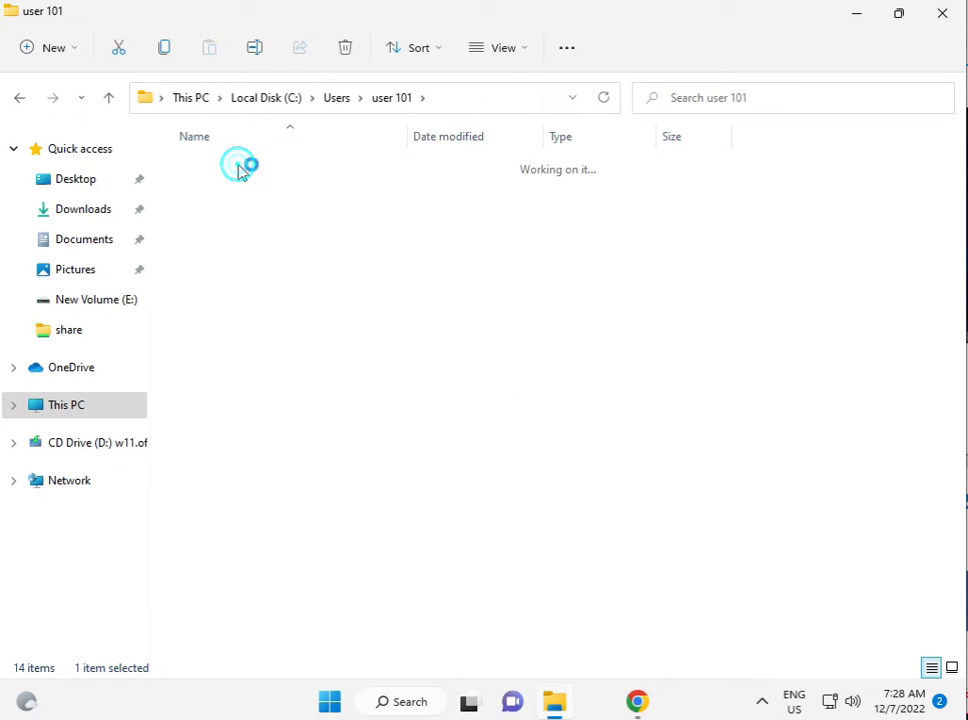
pyautogui.click(240, 172)
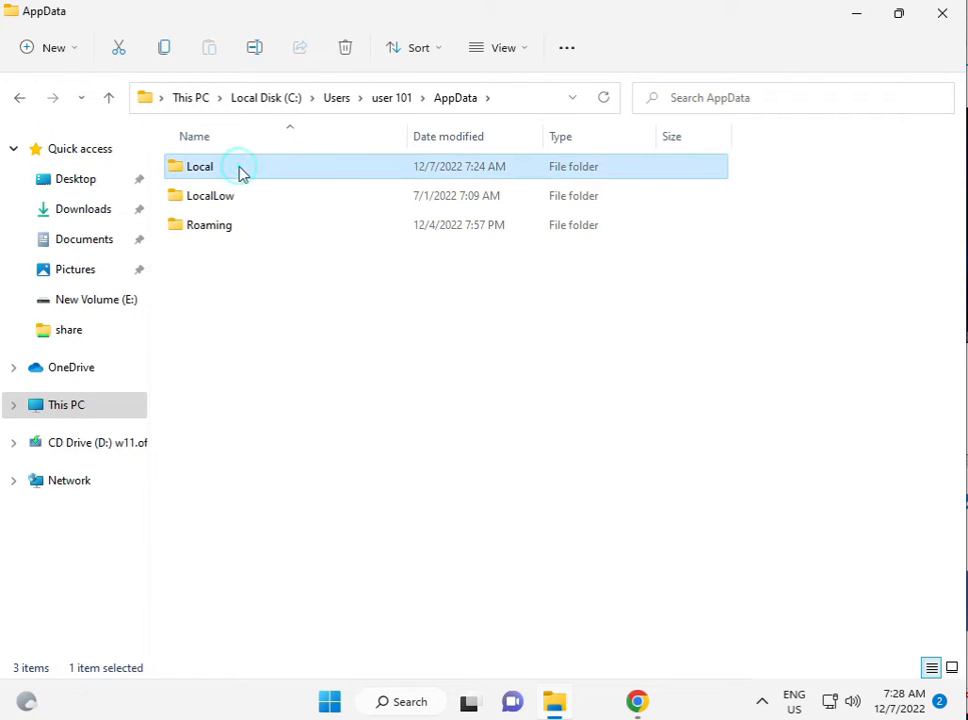
pyautogui.rightClick(240, 172)
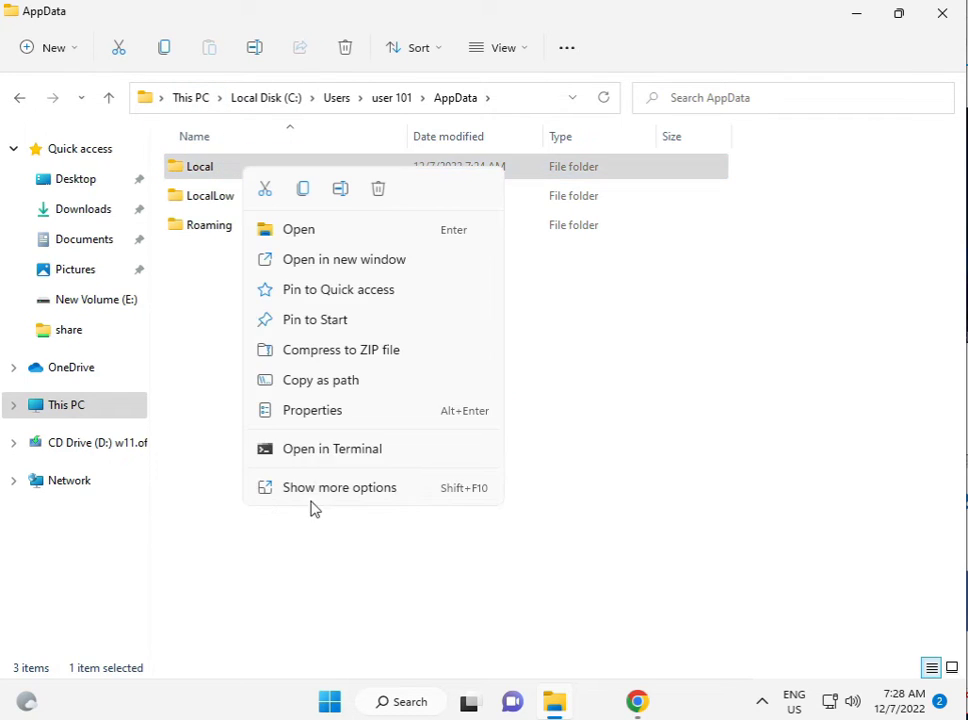
pyautogui.click(315, 492)
pyautogui.click(352, 470)
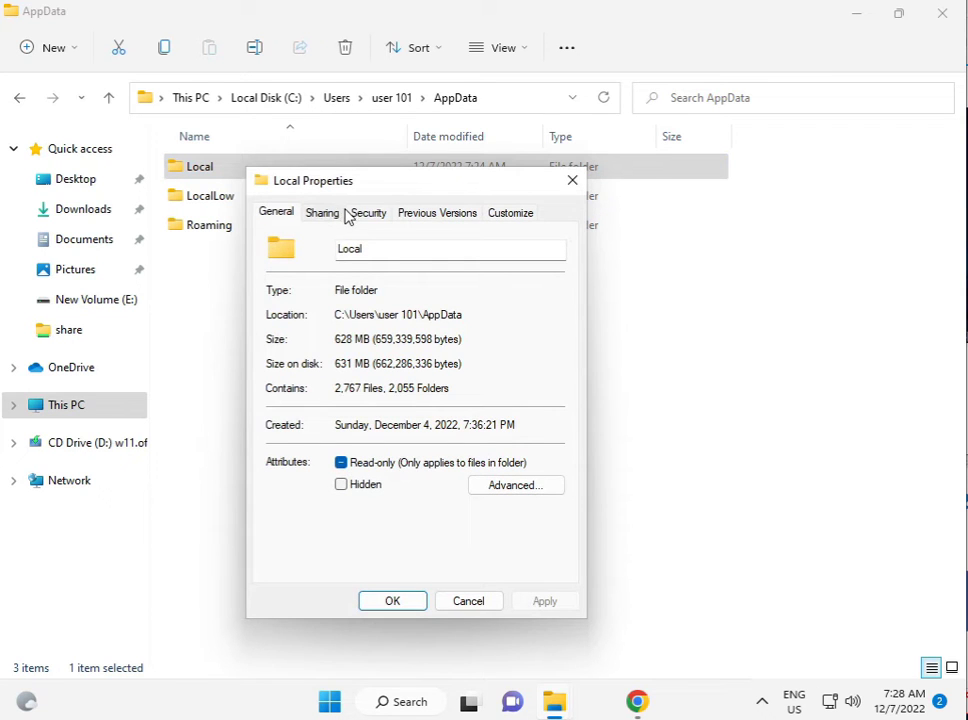
# On Local's Security tab, open Edit and review the SYSTEM, user and Administrators permission entries.
pyautogui.click(360, 217)
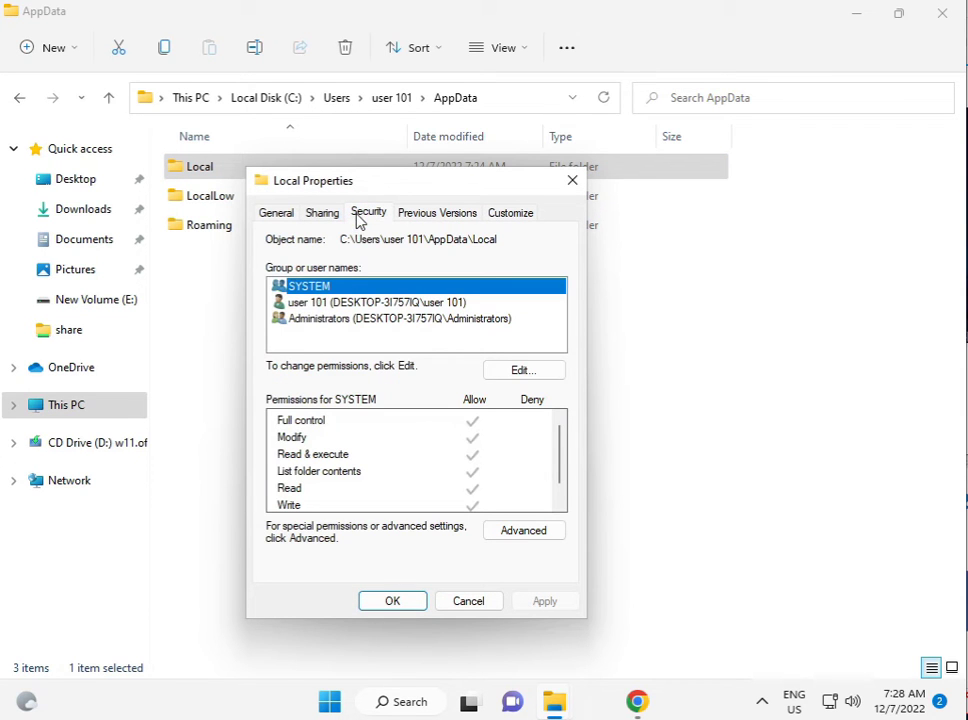
pyautogui.click(350, 302)
pyautogui.click(492, 375)
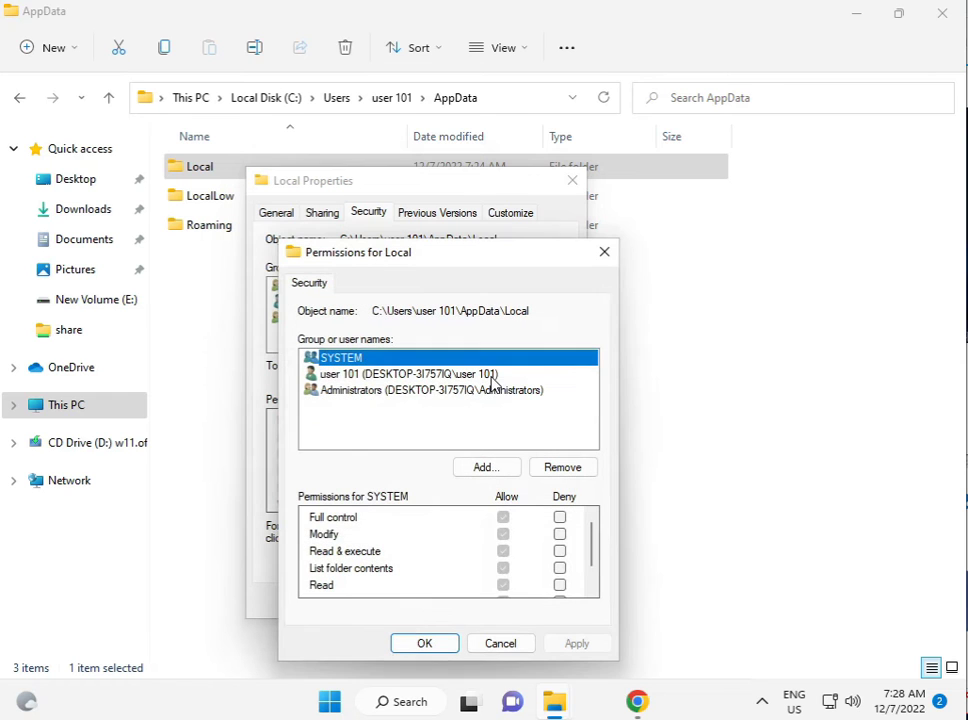
pyautogui.click(396, 375)
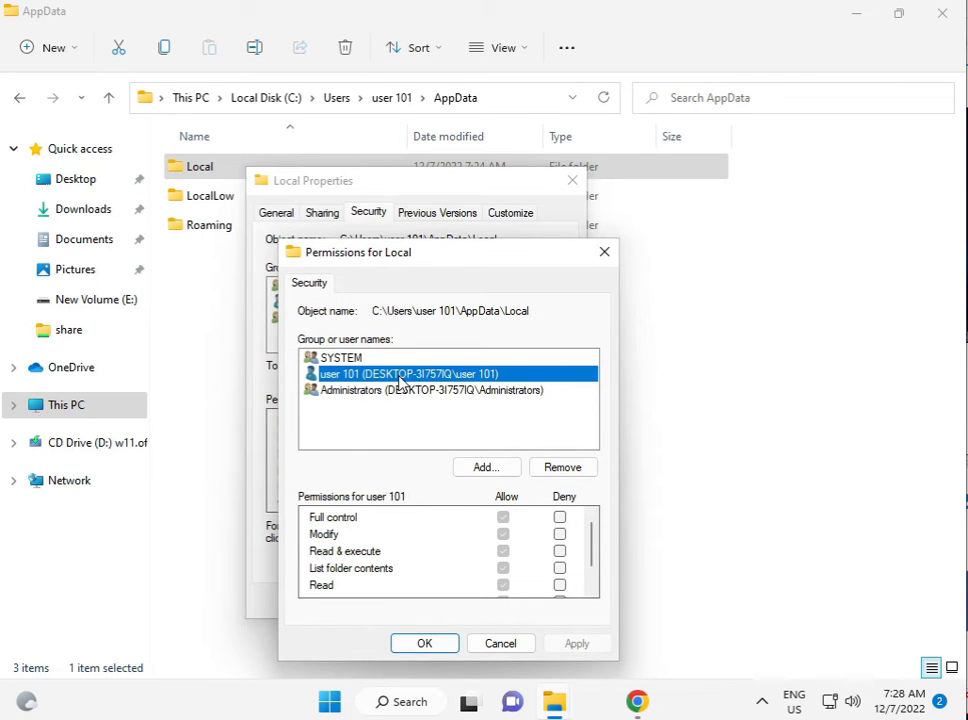
pyautogui.click(400, 392)
pyautogui.click(345, 358)
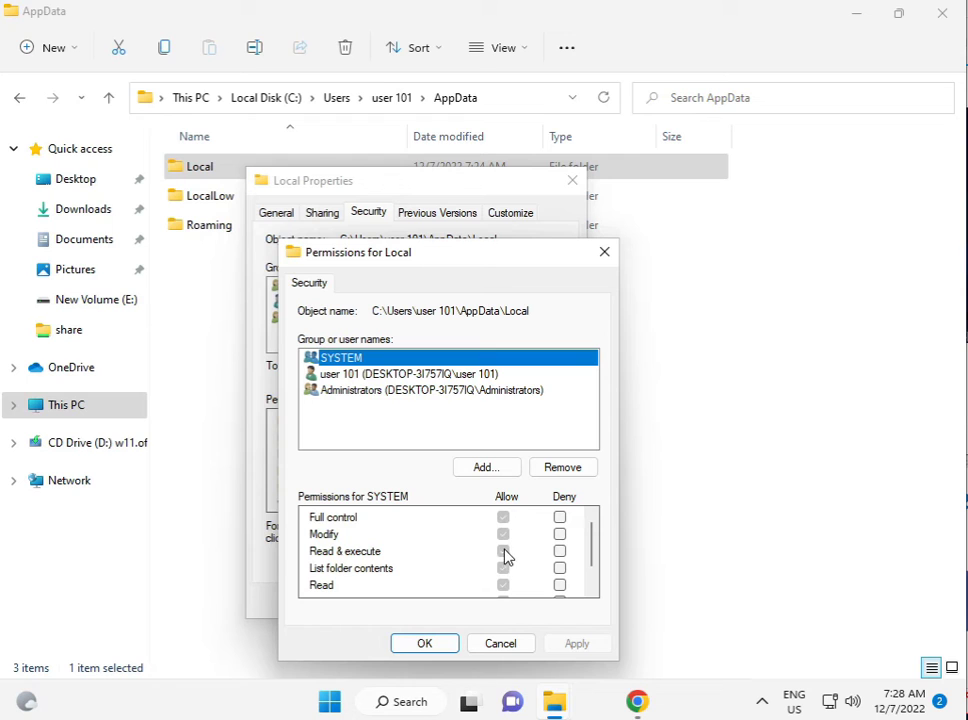
# Add the Everyone group with Check Names and tick Allow for Full control on Local.
pyautogui.click(477, 469)
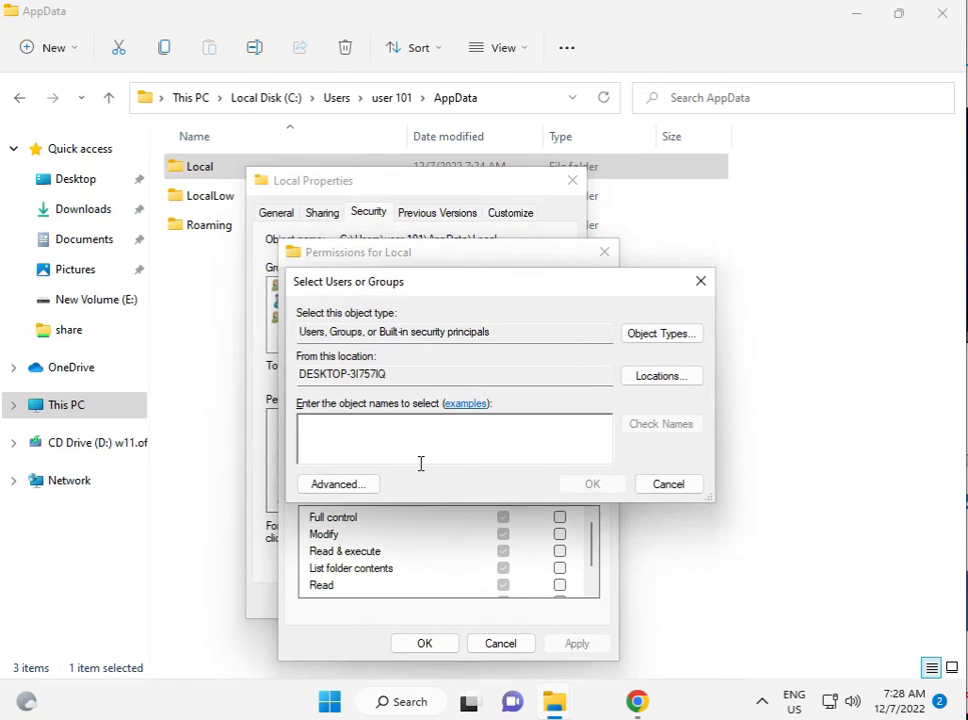
pyautogui.write('eve')
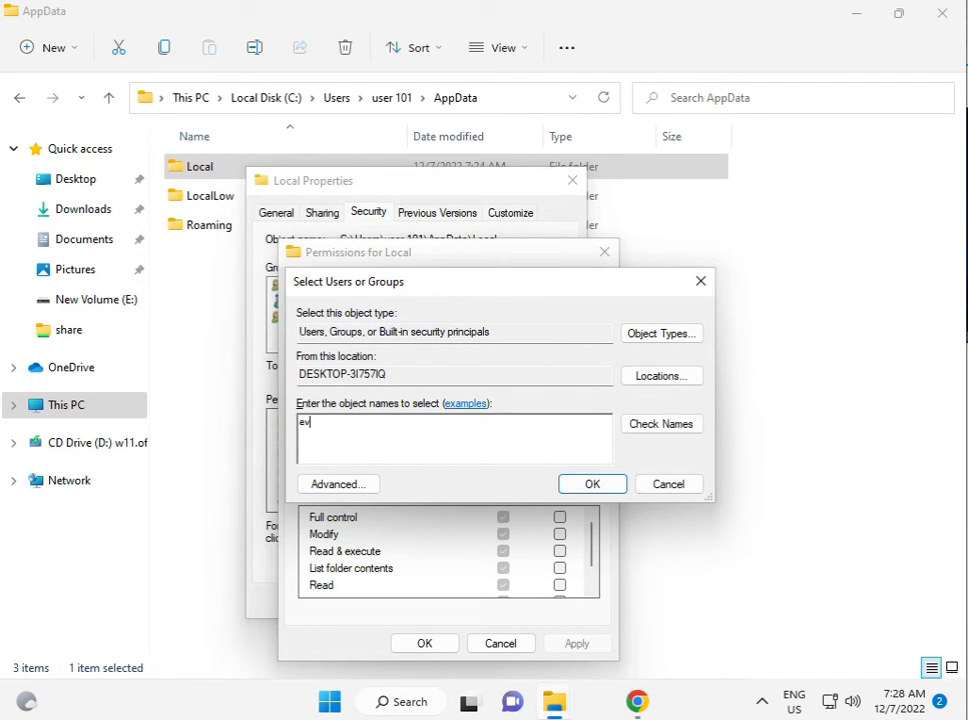
pyautogui.click(646, 420)
pyautogui.click(576, 485)
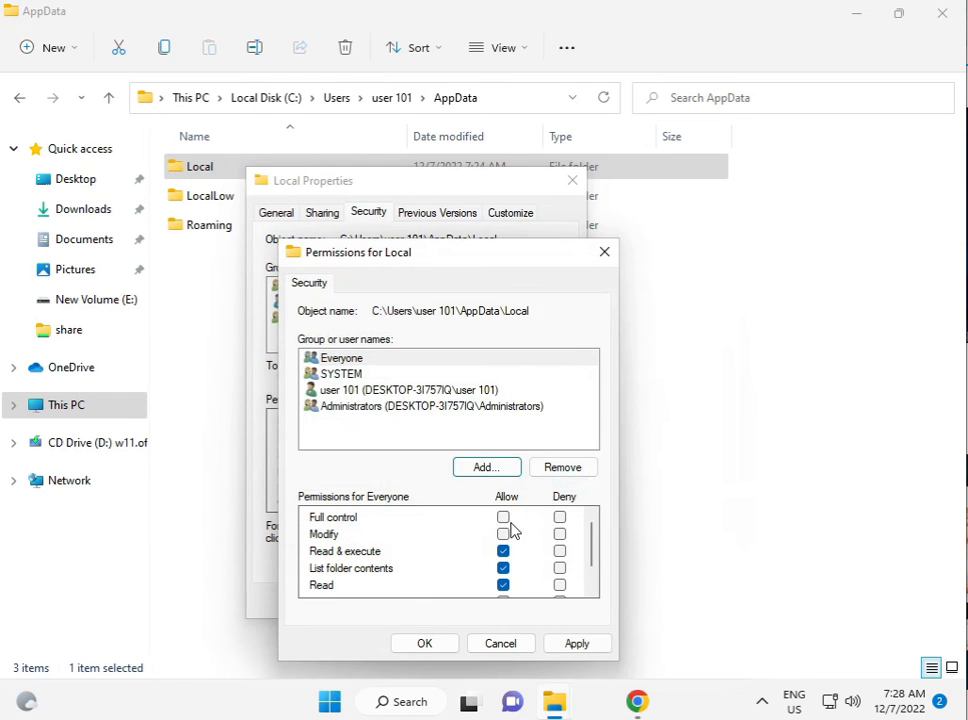
pyautogui.click(504, 518)
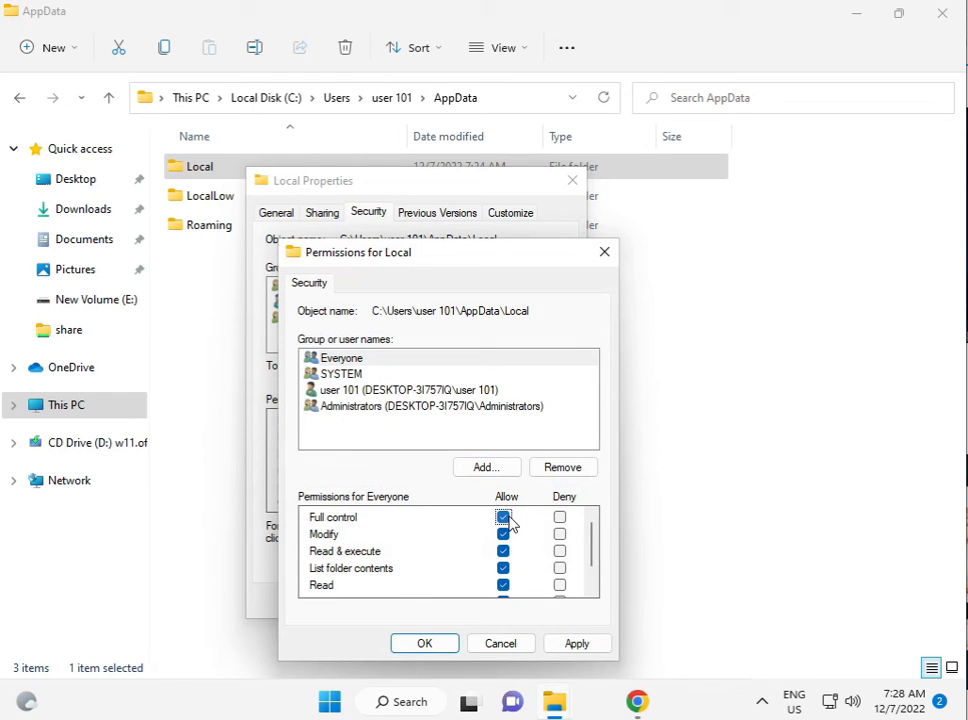
# Apply Everyone's full control, continuing past each access-denied error, reapply, then show the desktop.
pyautogui.click(562, 646)
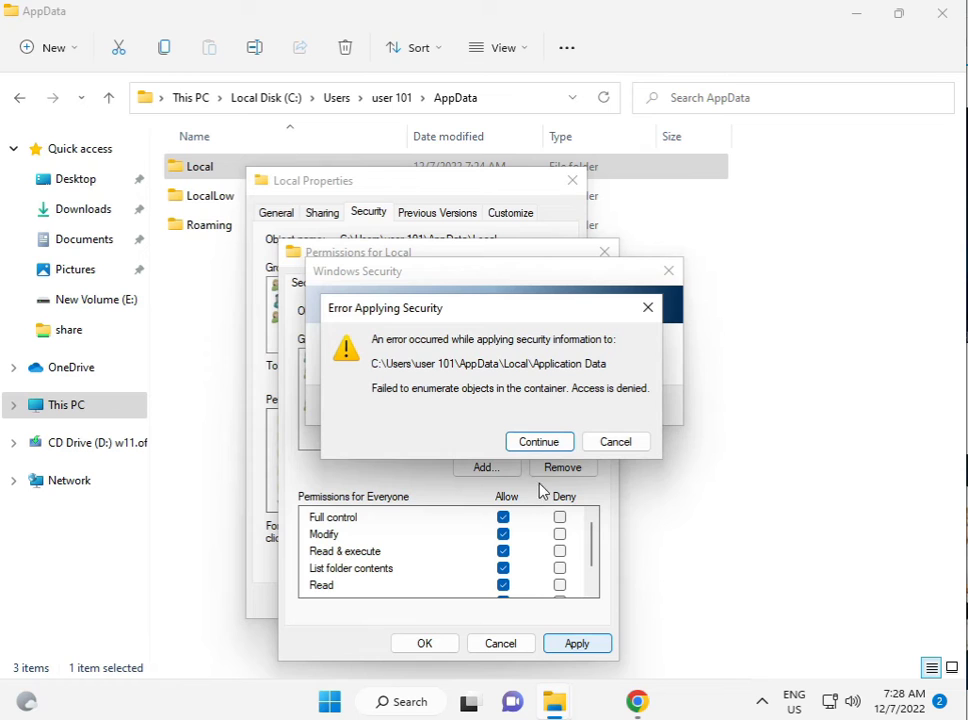
pyautogui.click(540, 441)
pyautogui.click(540, 441)
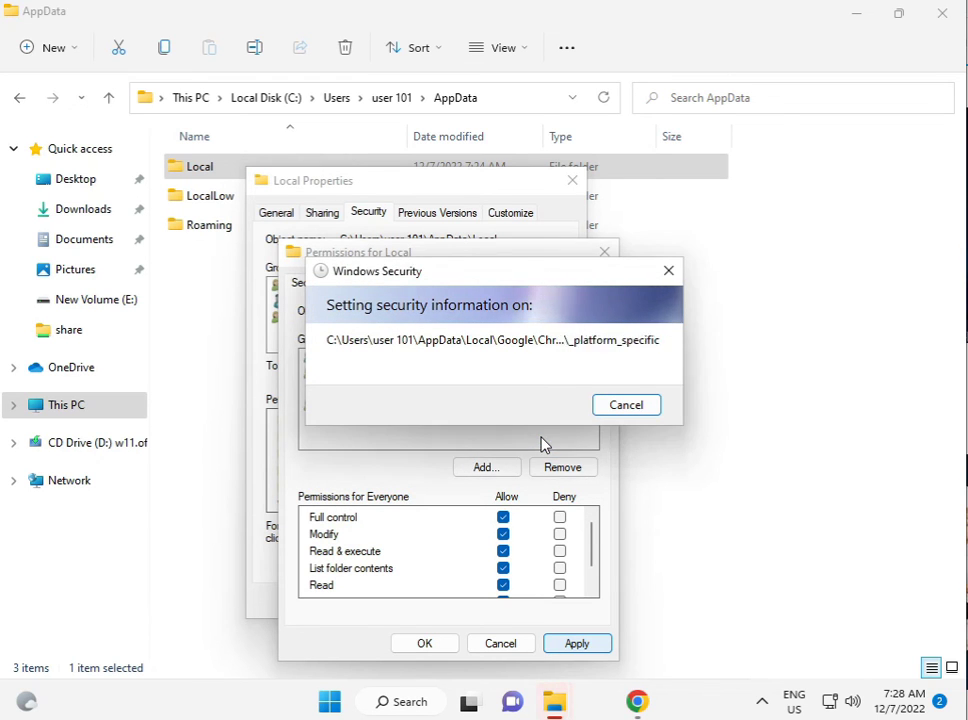
pyautogui.click(540, 441)
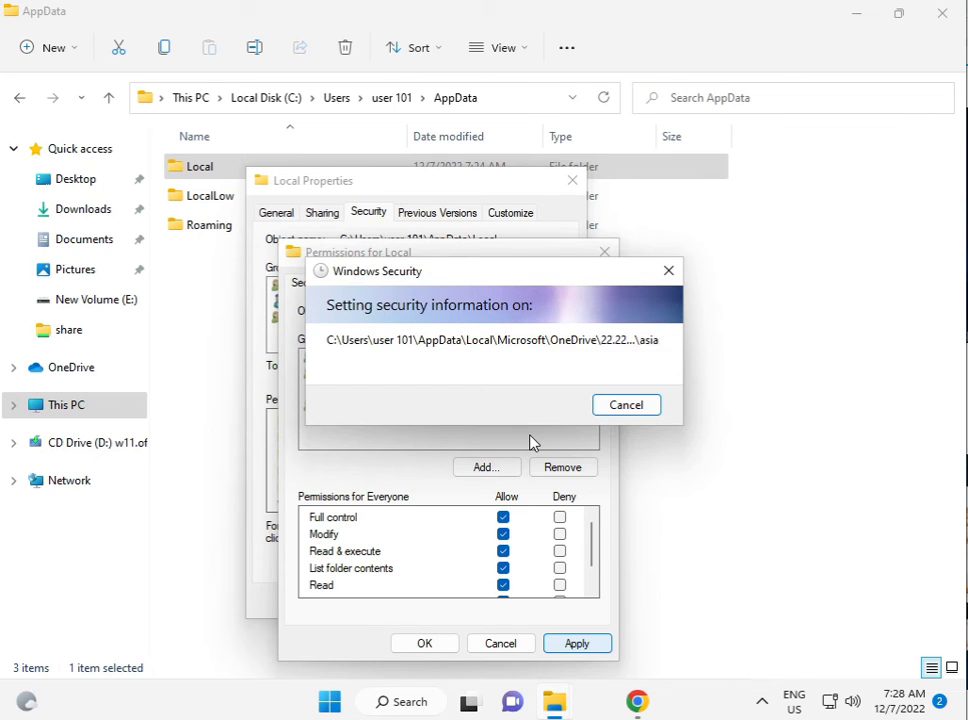
pyautogui.click(532, 441)
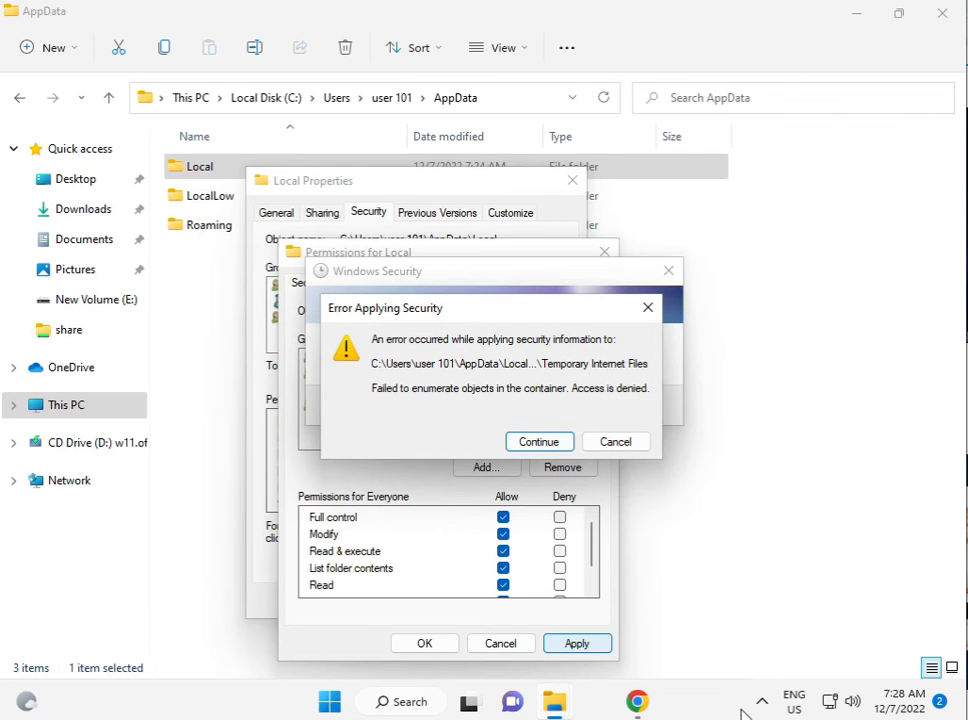
pyautogui.press('Escape')
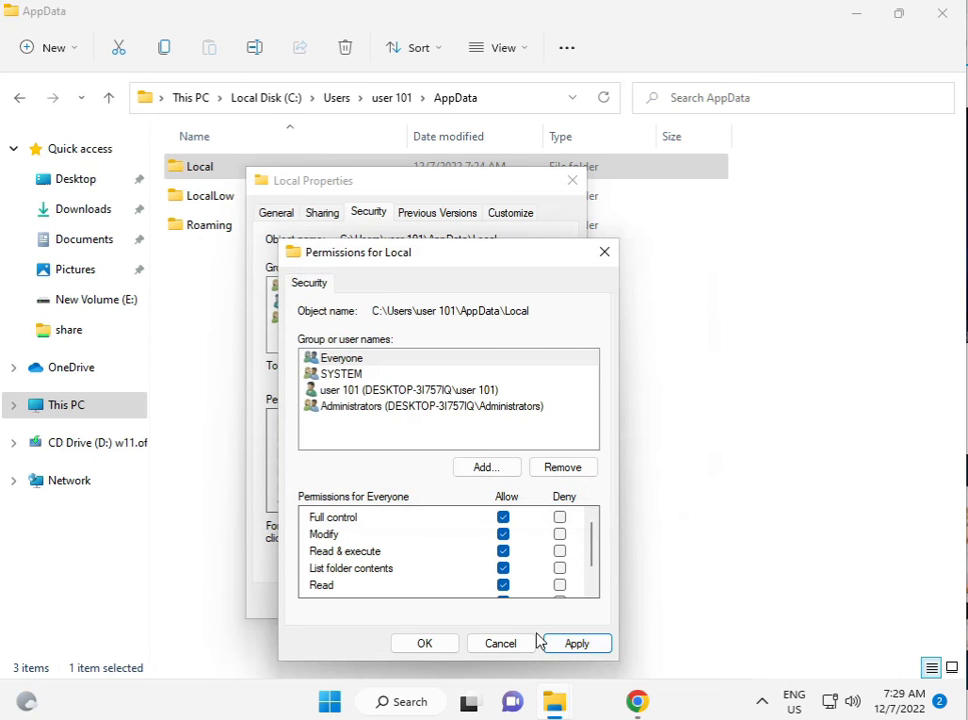
pyautogui.click(566, 642)
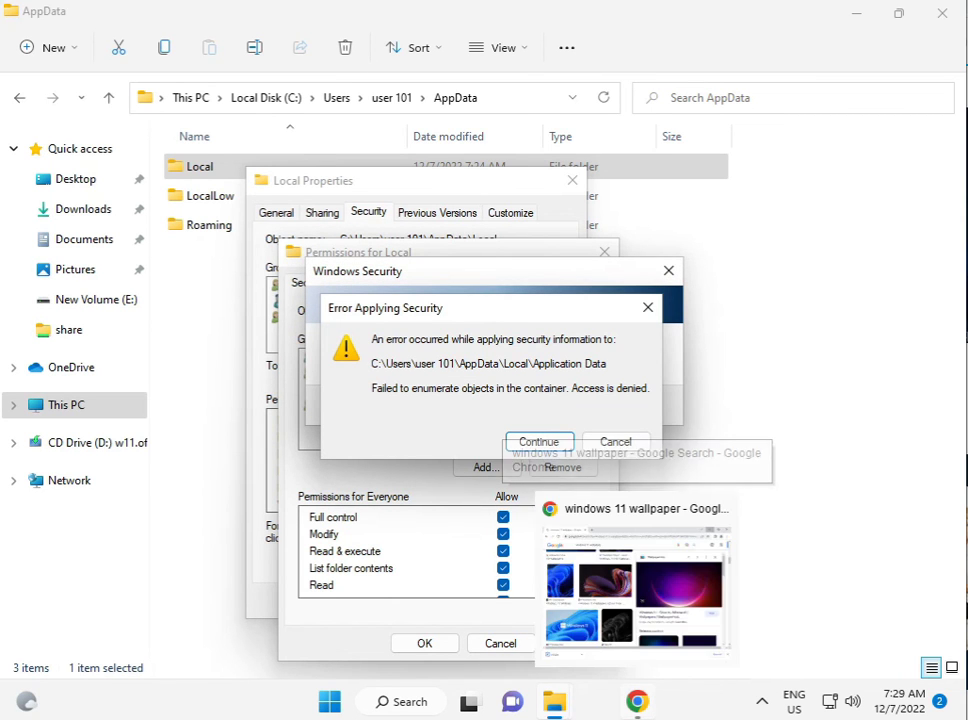
pyautogui.press('super+d')
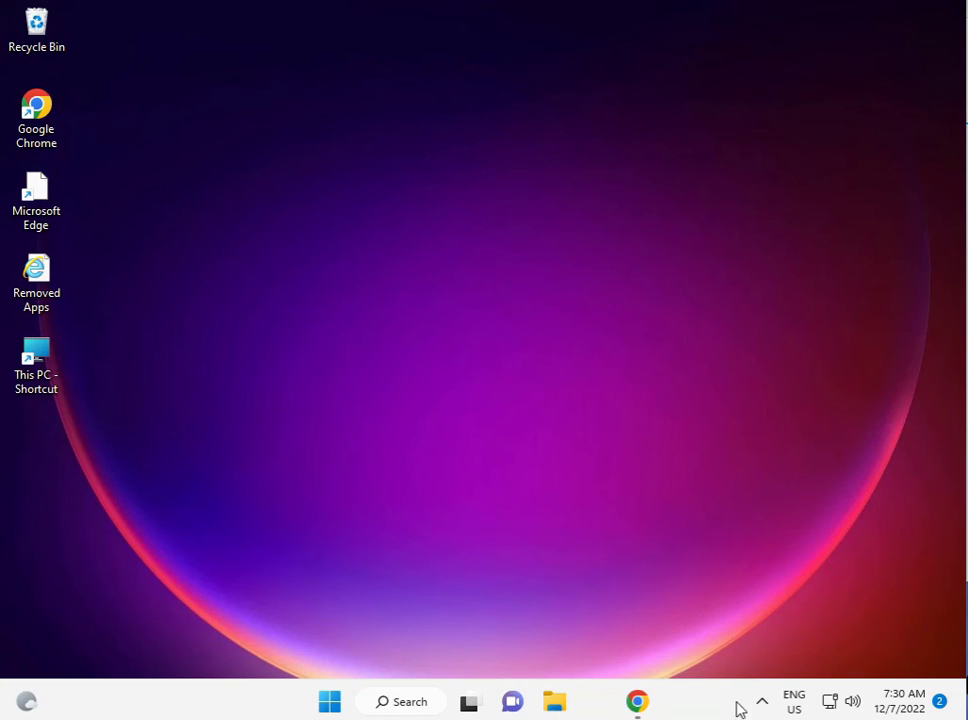
pyautogui.click(761, 703)
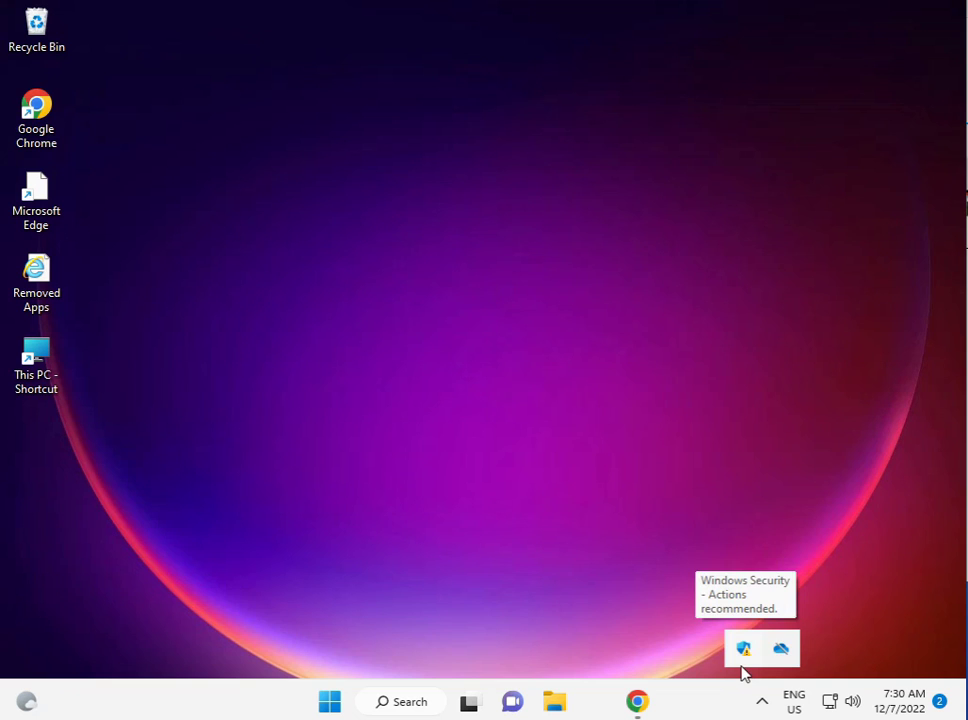
pyautogui.rightClick(743, 652)
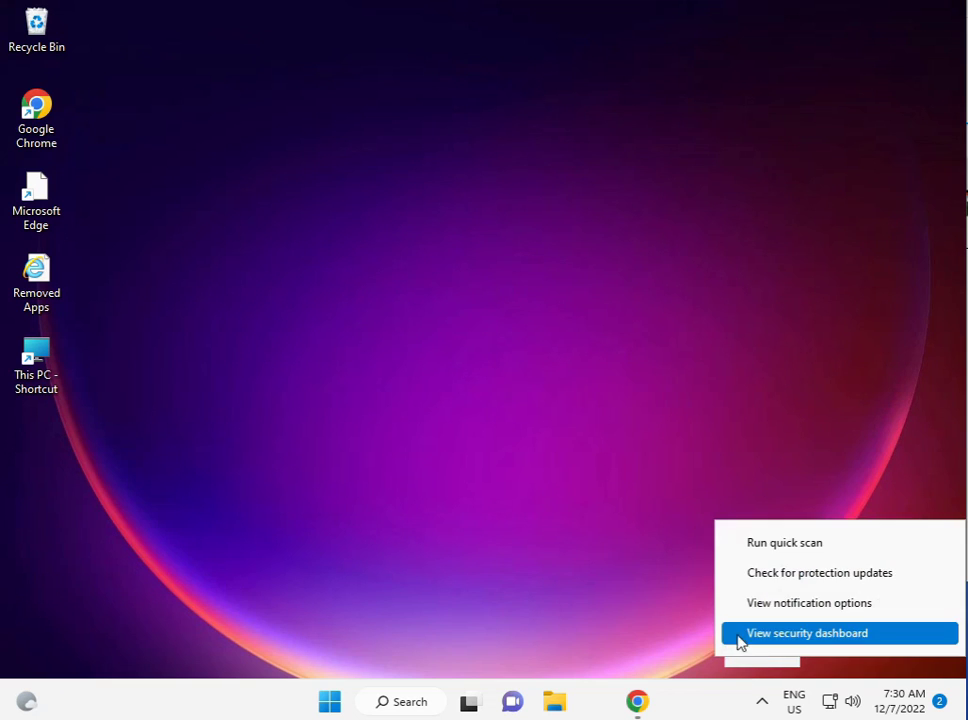
pyautogui.click(420, 408)
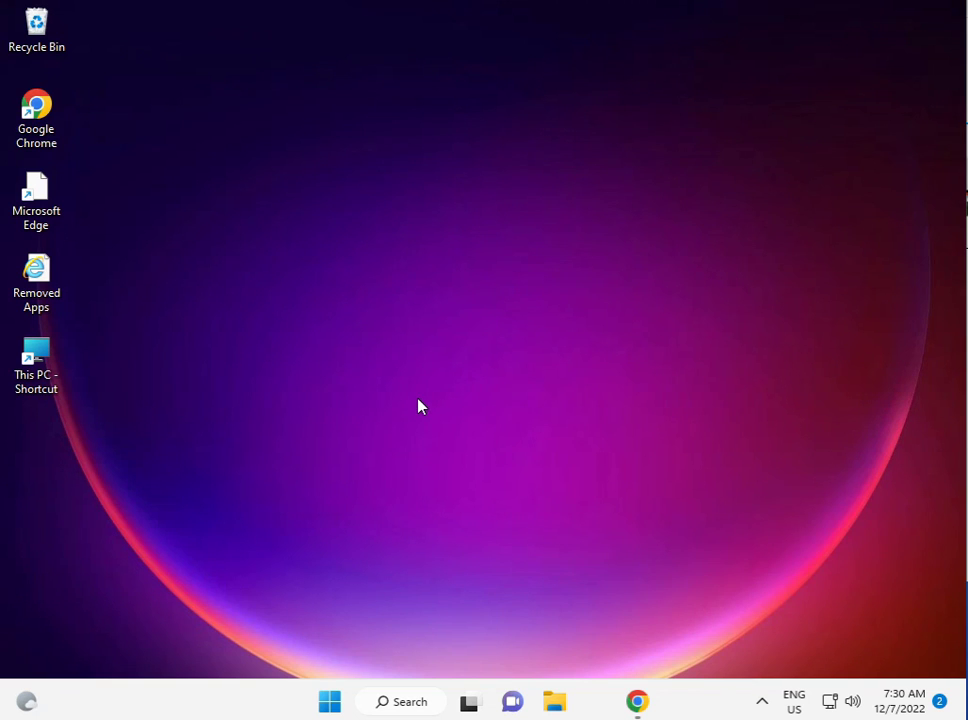